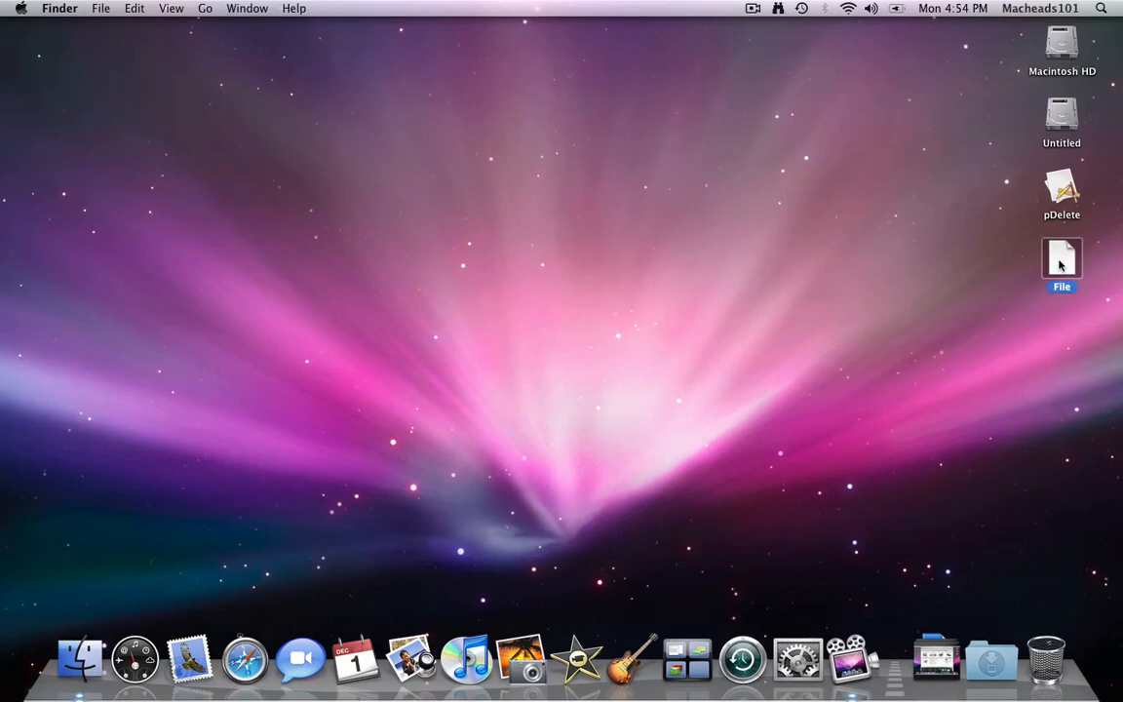
- Open the Get Info window for the desktop file 'File' and shift it slightly right
key(super+i)
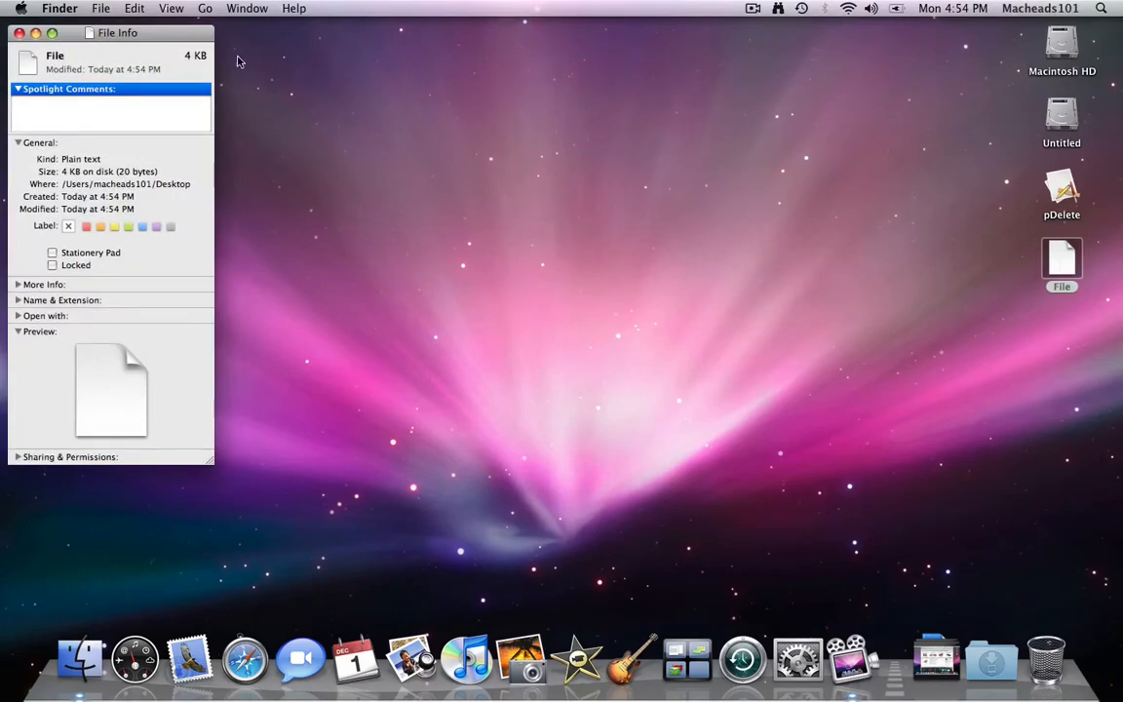
drag(121, 34, 178, 41)
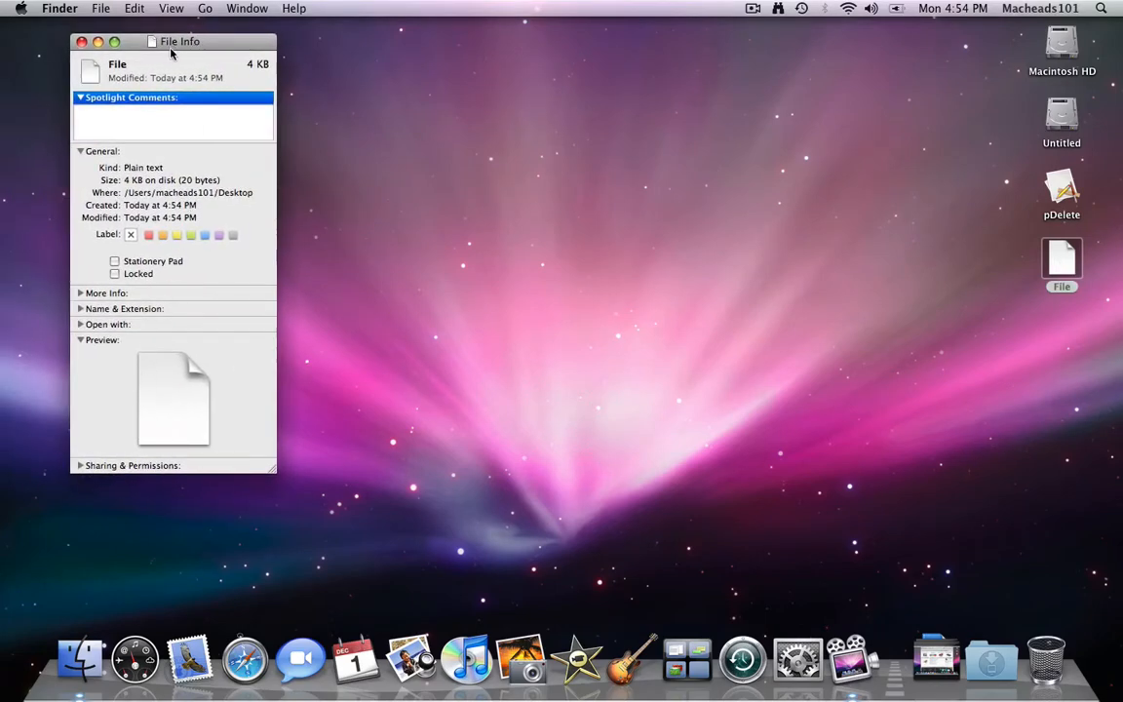
- Expand Sharing & Permissions and unlock it with the administrator name and password
click(82, 466)
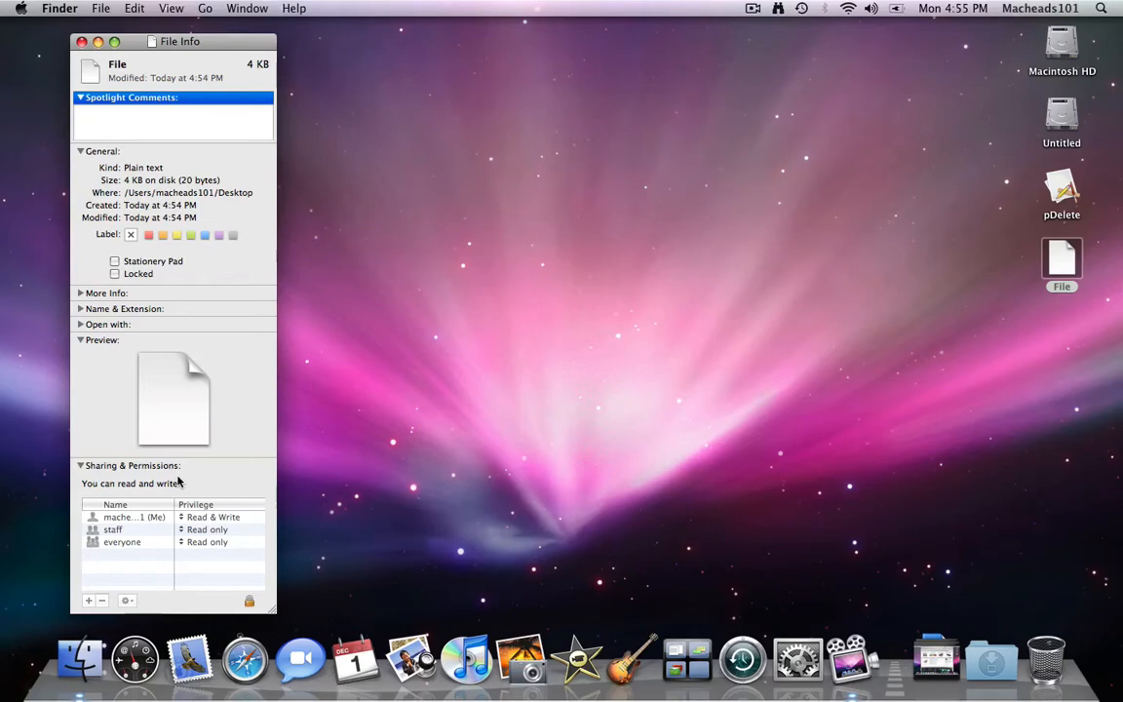
click(249, 601)
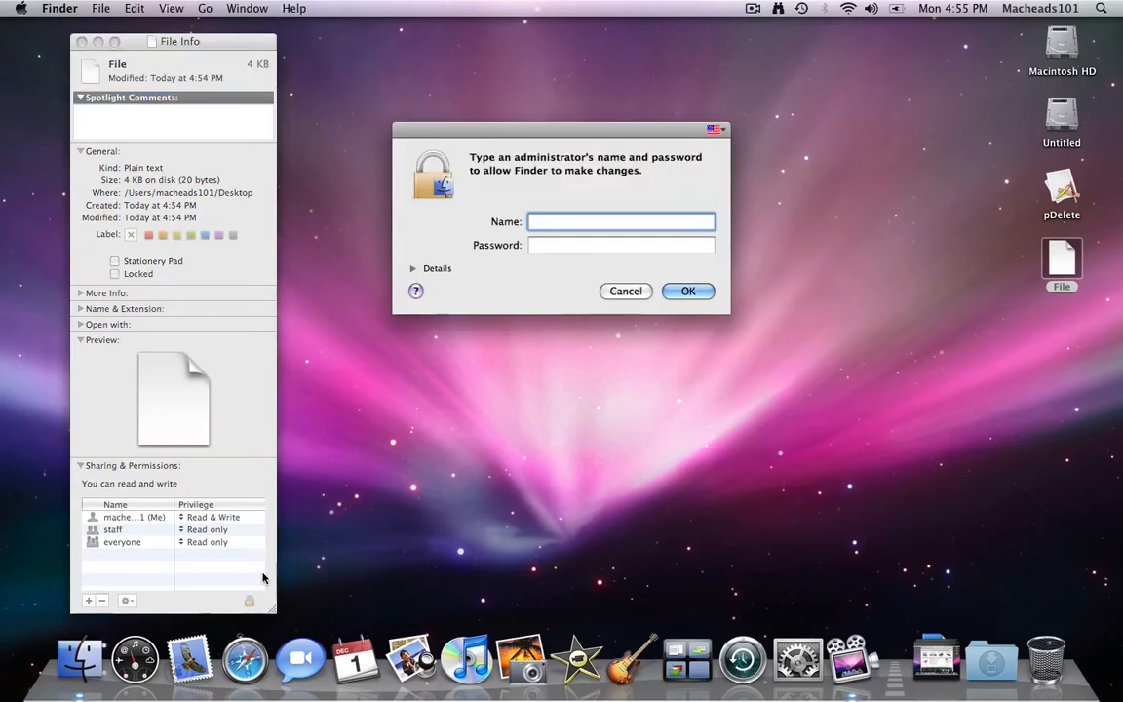
text(root)
key(Tab)
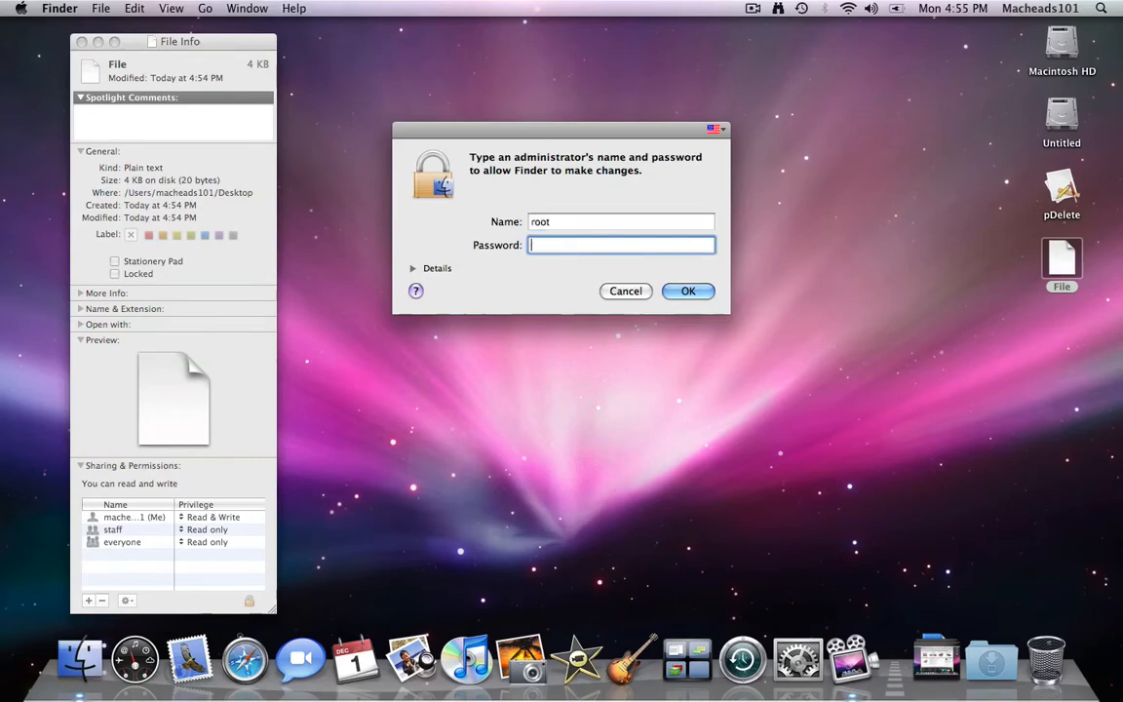
text(••••••••••••••••••••••)
key(Return)
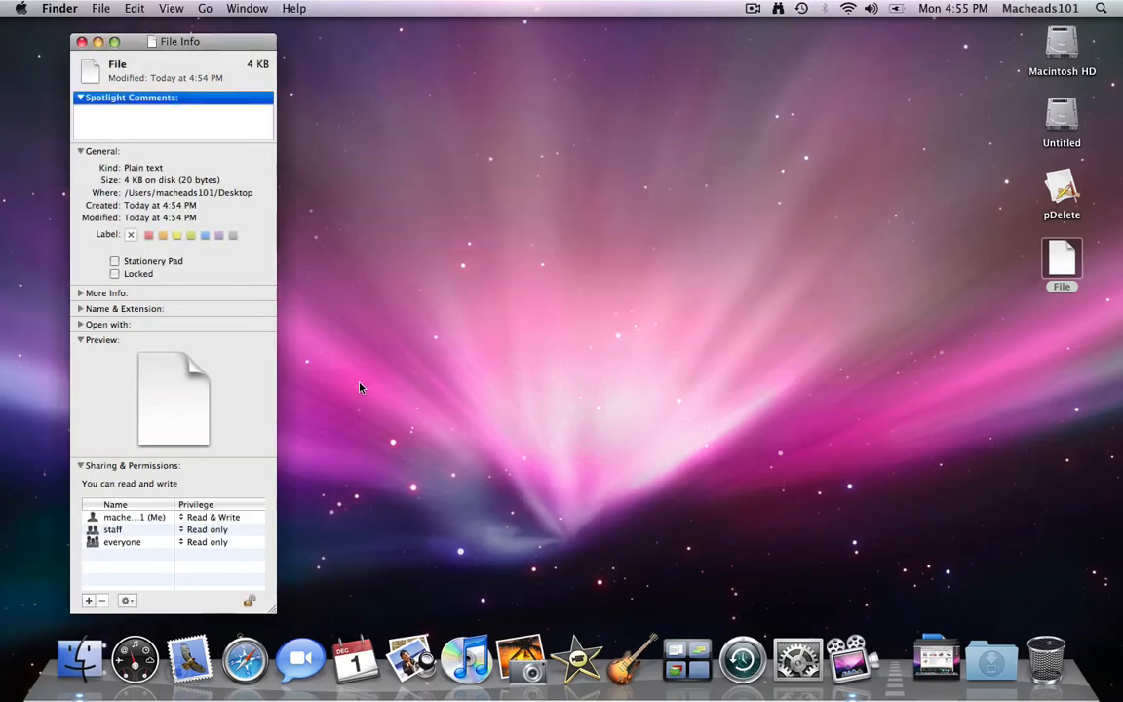
- Check the permission entries and keep the staff group at Read only
mouse_move(217, 43)
mouse_down()
mouse_move(216, 32)
mouse_move(202, 37)
mouse_up()
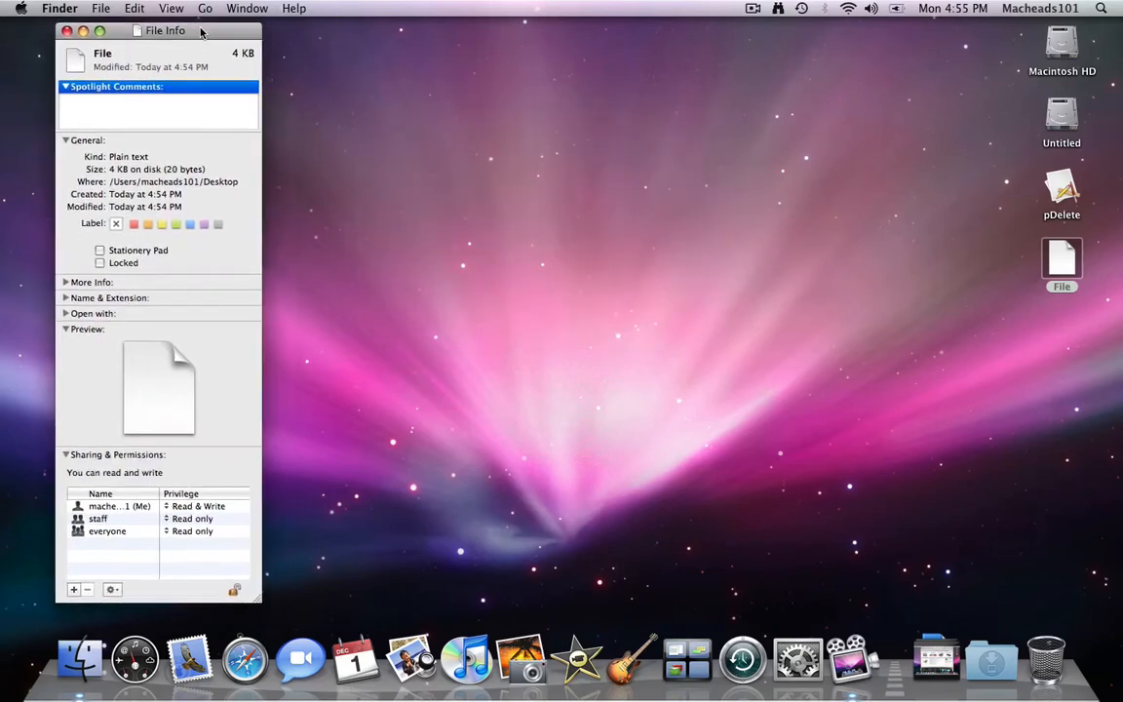
click(117, 536)
click(118, 523)
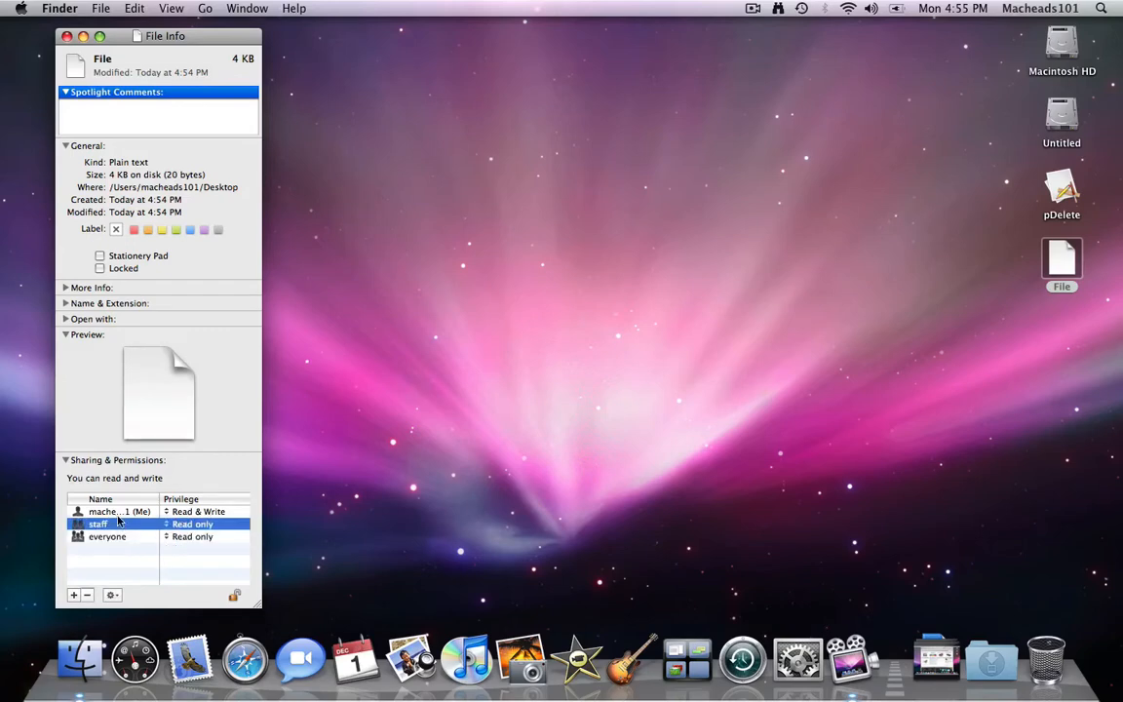
click(118, 515)
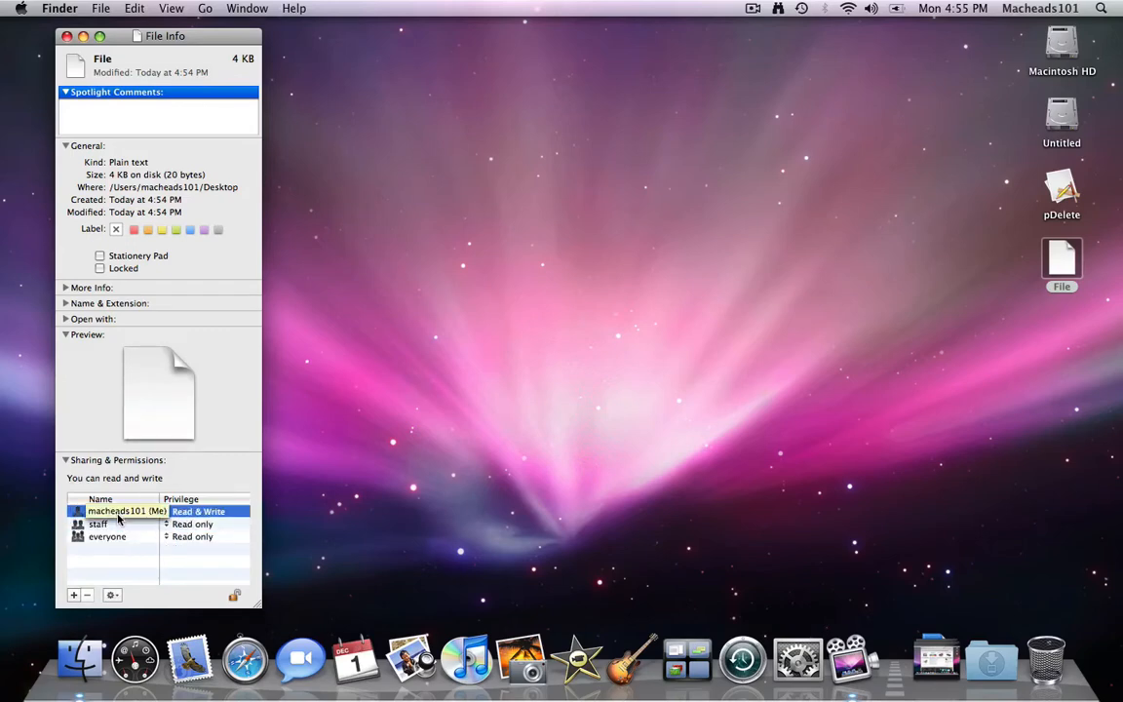
click(168, 525)
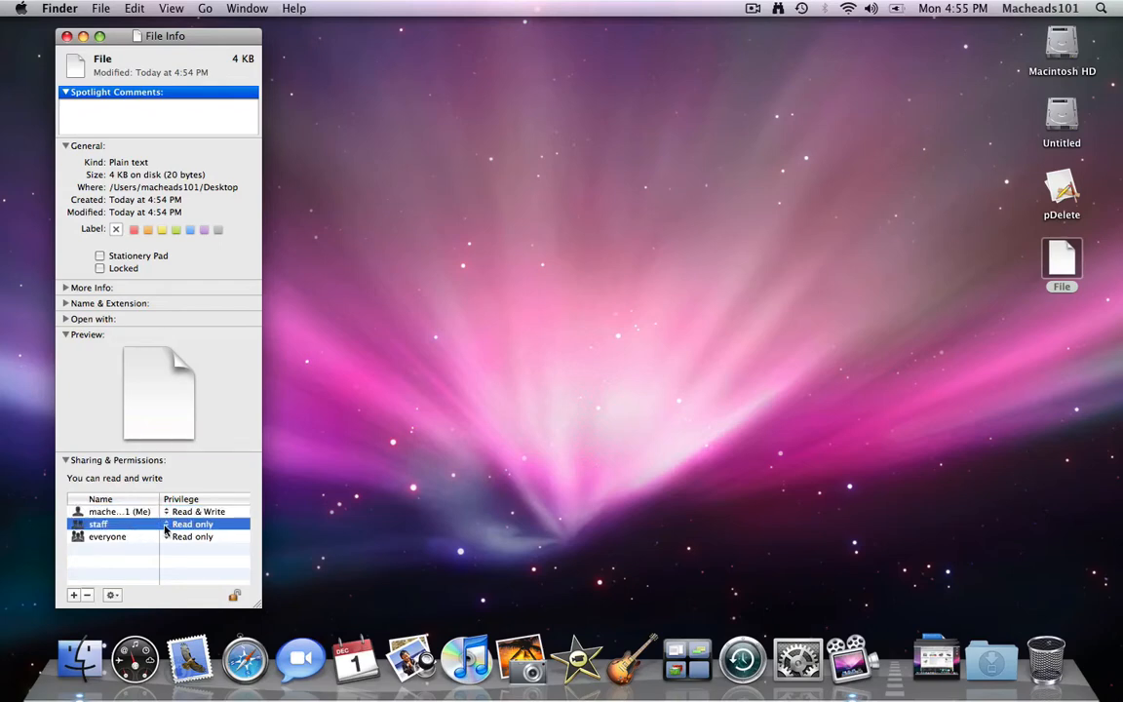
click(168, 527)
click(167, 525)
- Set everyone's privilege to No Access, leaving staff at Read only
click(119, 538)
click(168, 537)
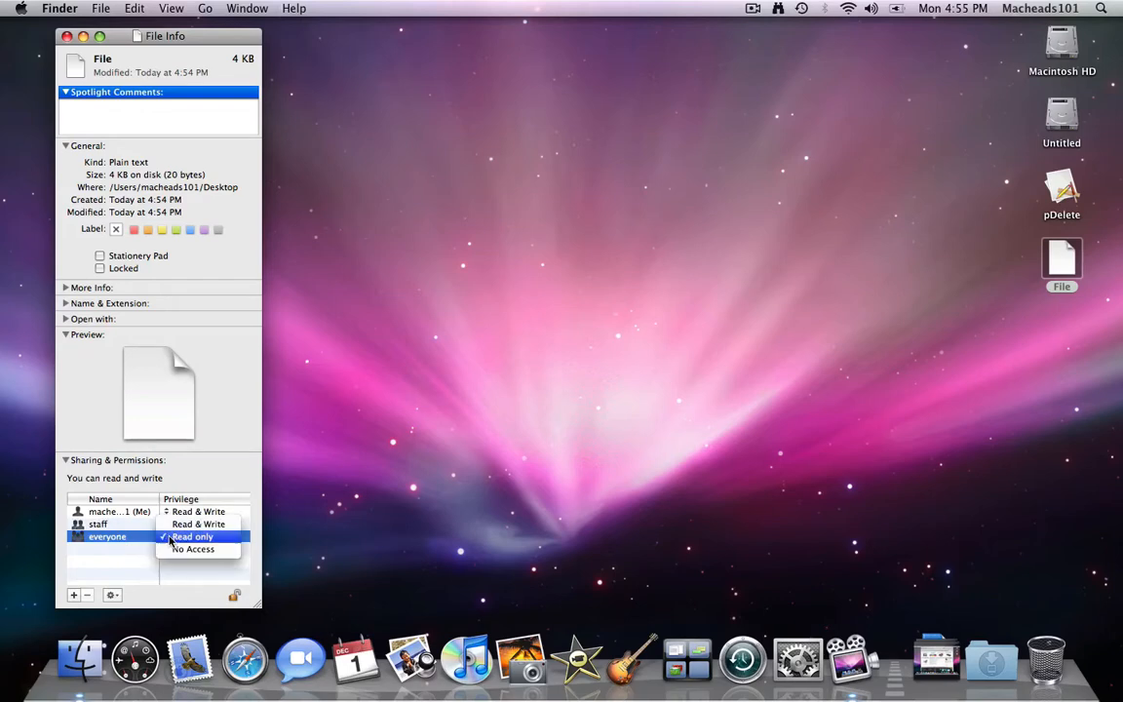
click(171, 538)
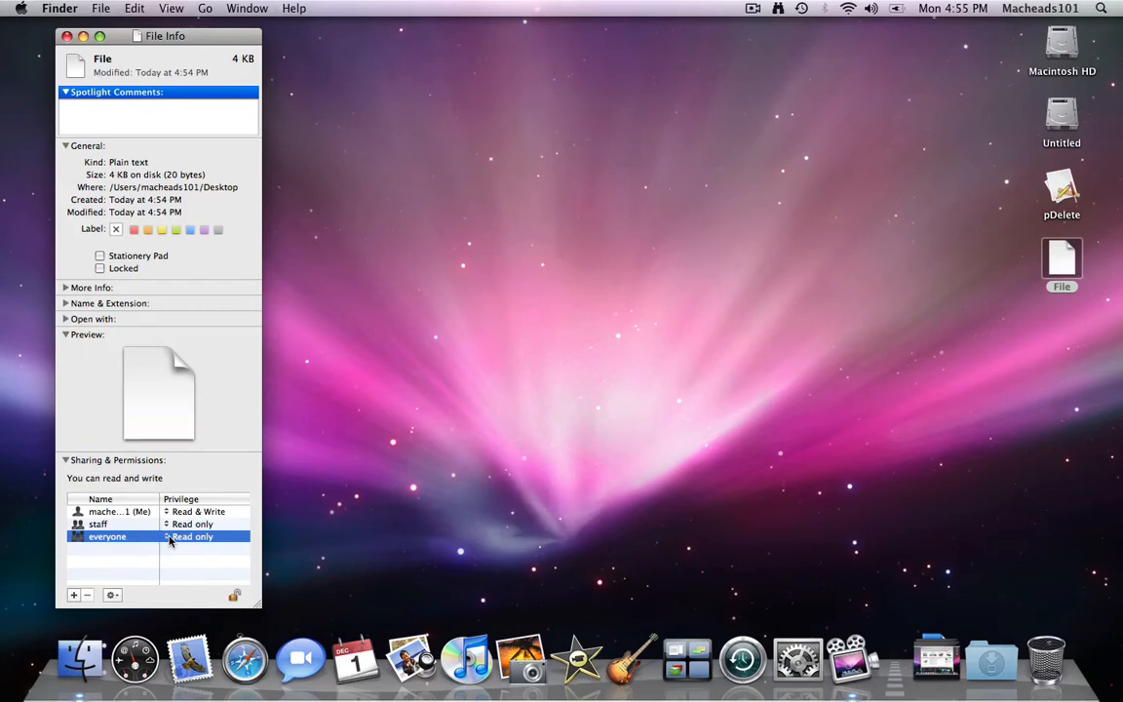
click(170, 539)
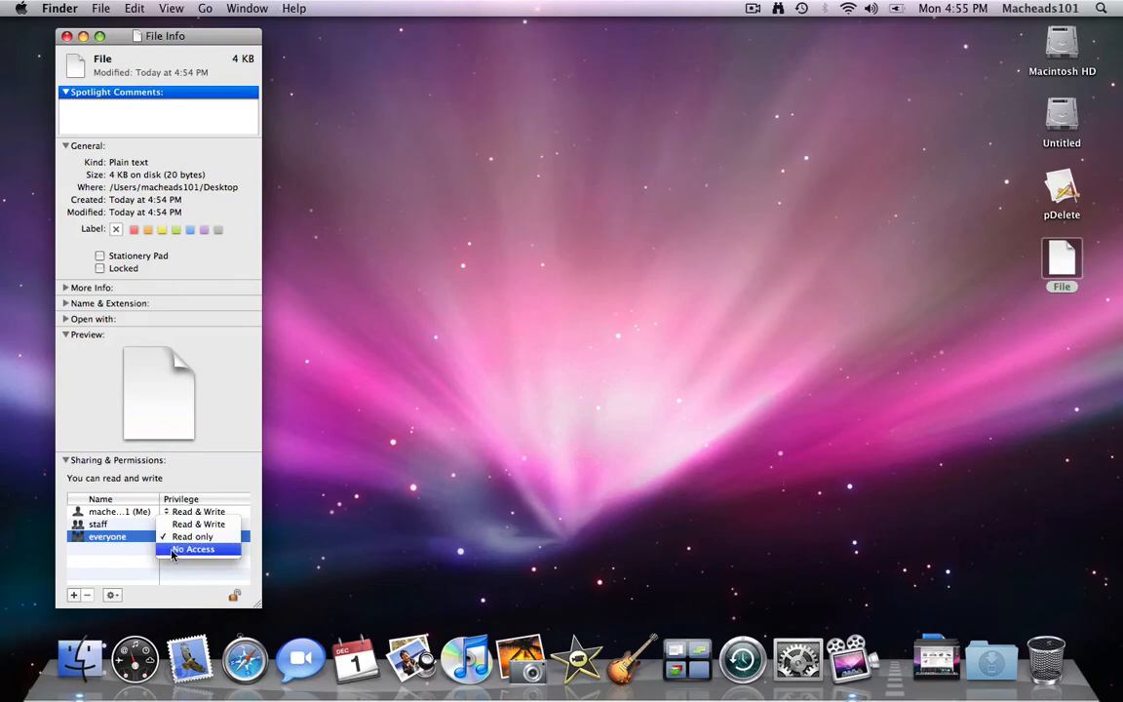
click(172, 552)
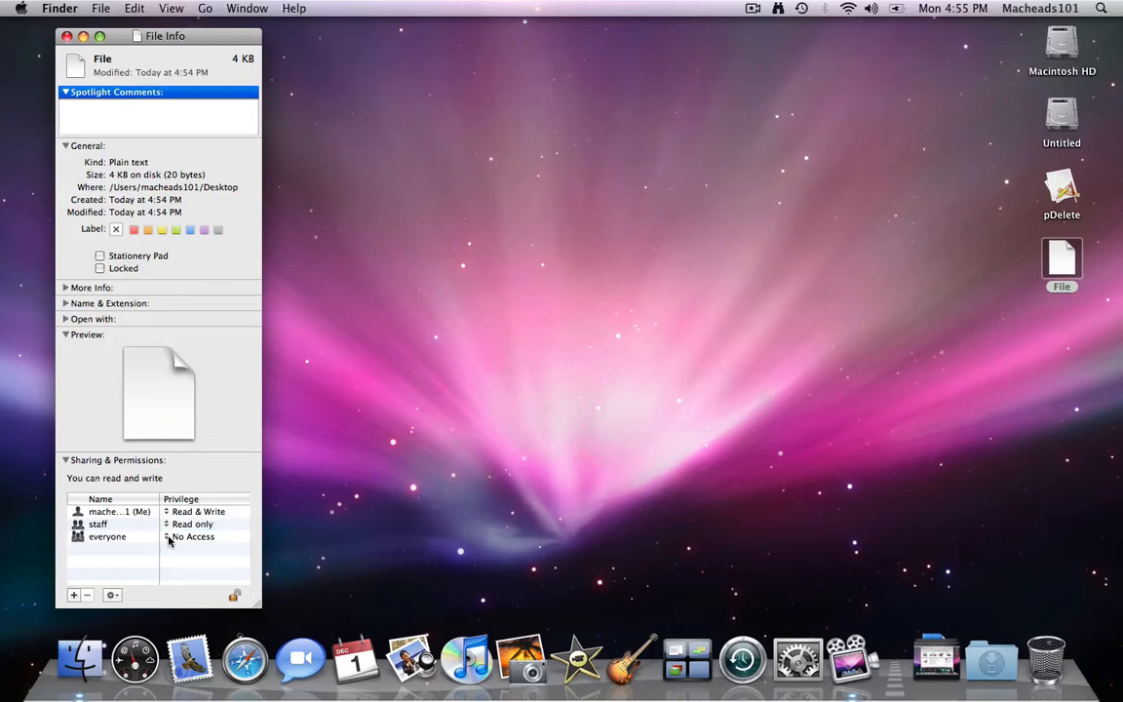
click(169, 538)
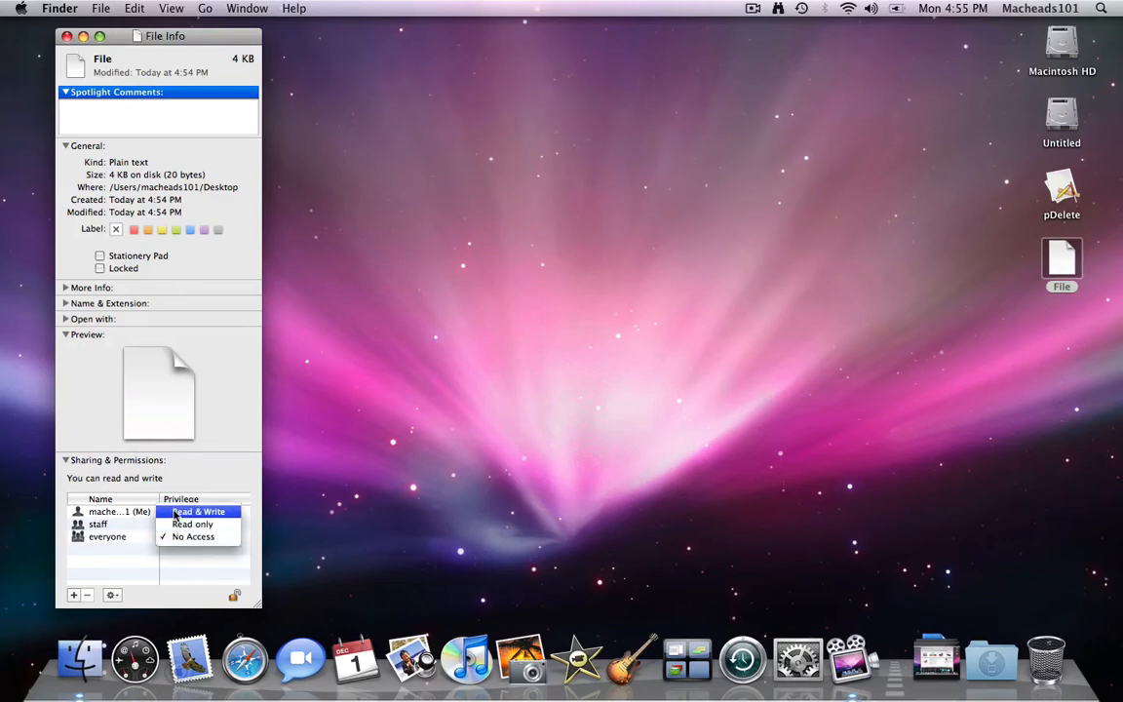
click(175, 512)
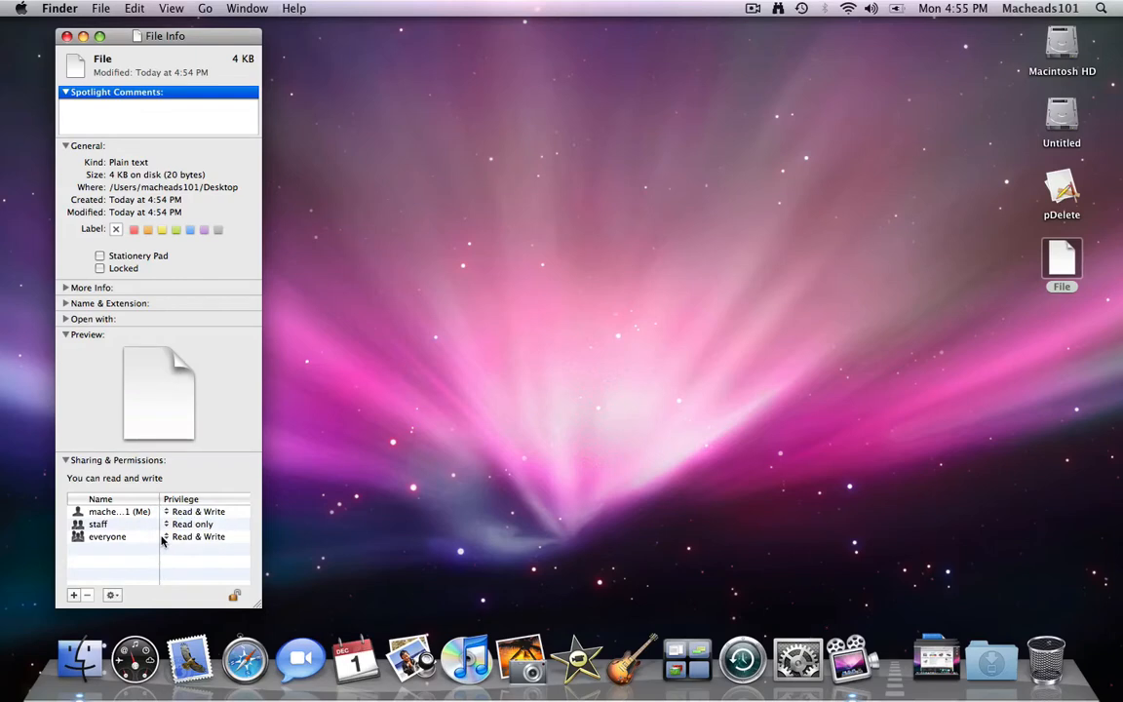
click(164, 539)
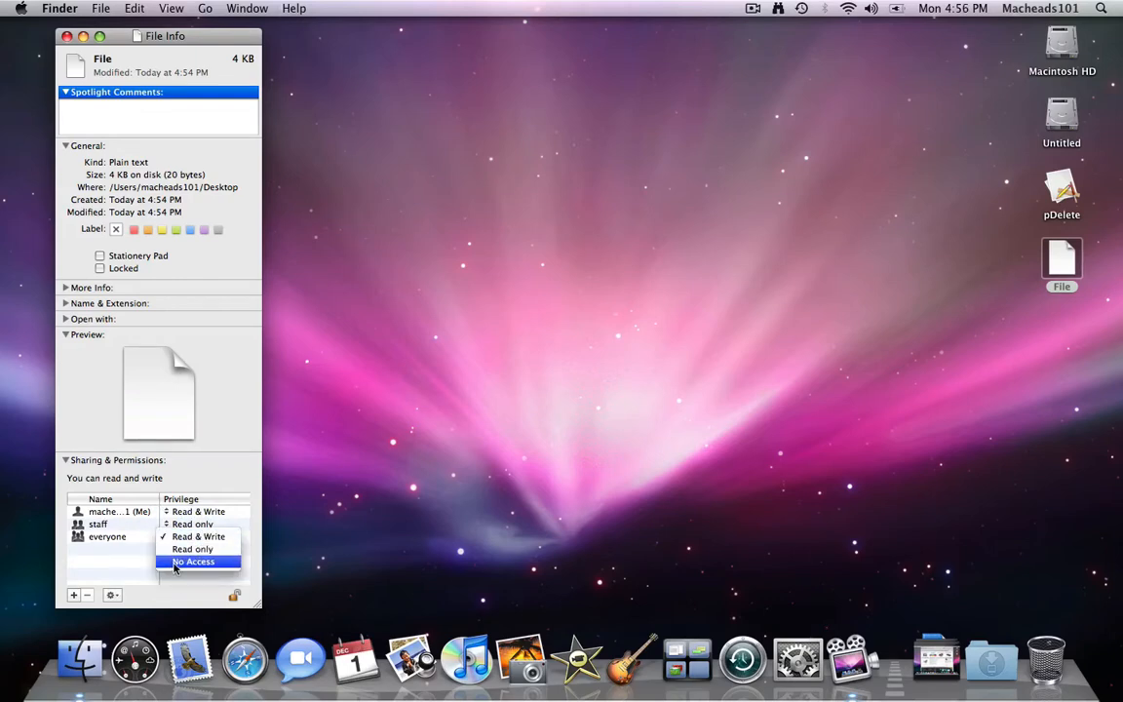
click(175, 563)
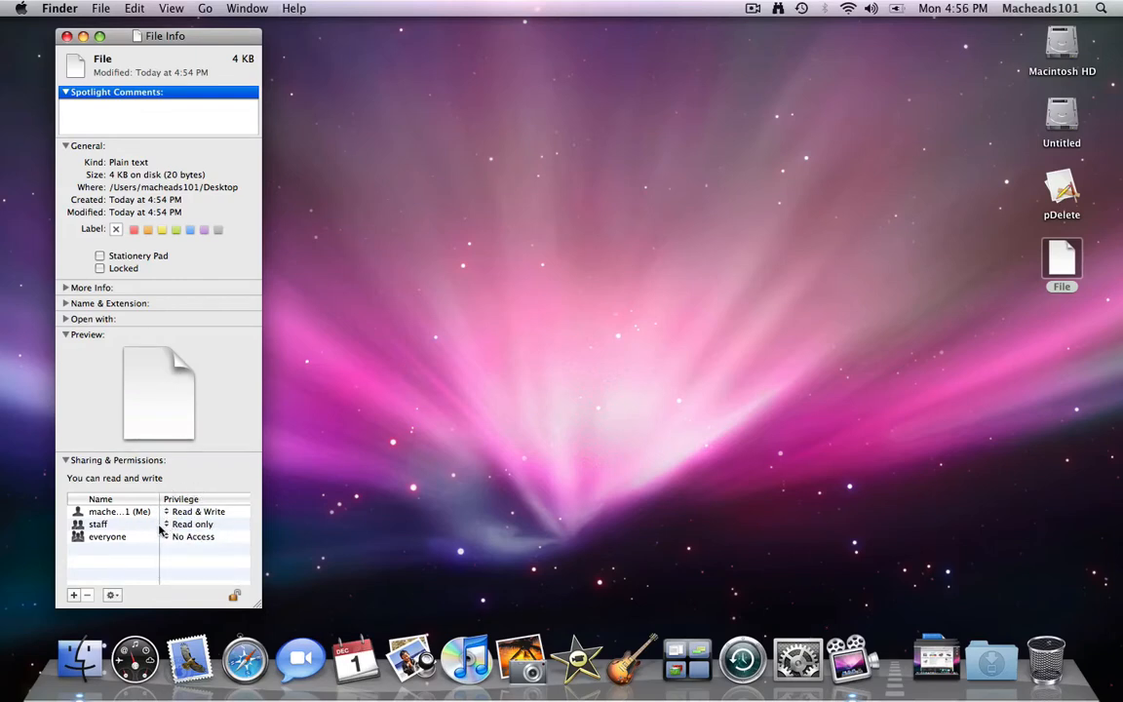
click(164, 524)
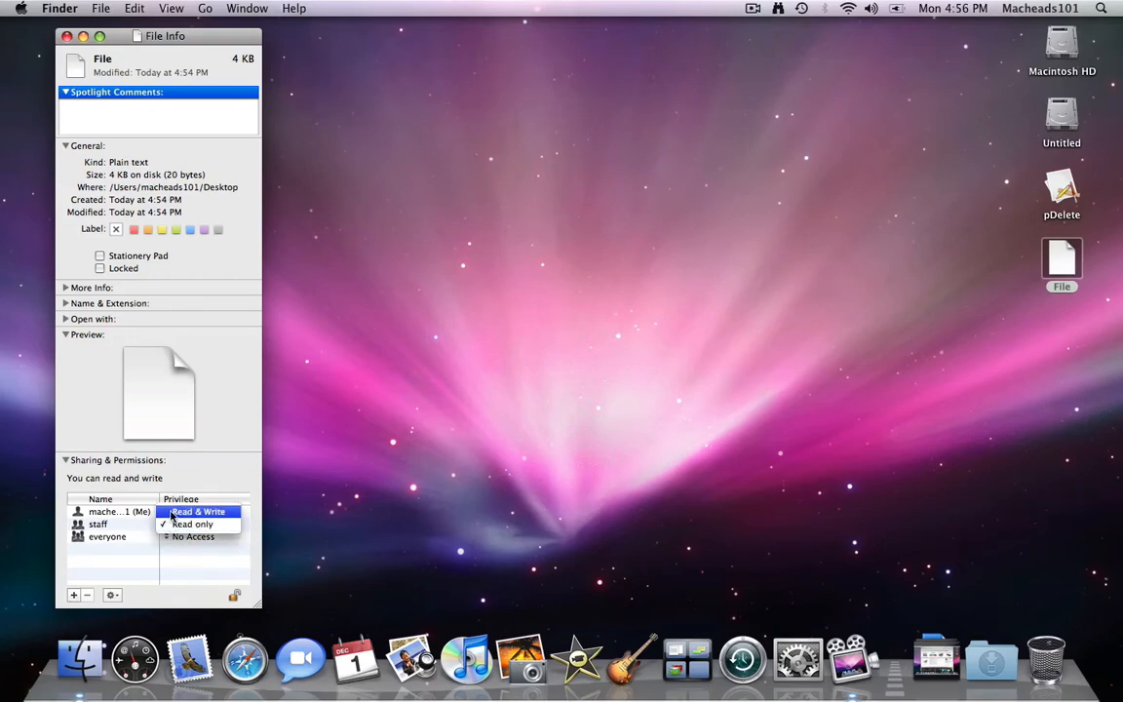
click(167, 526)
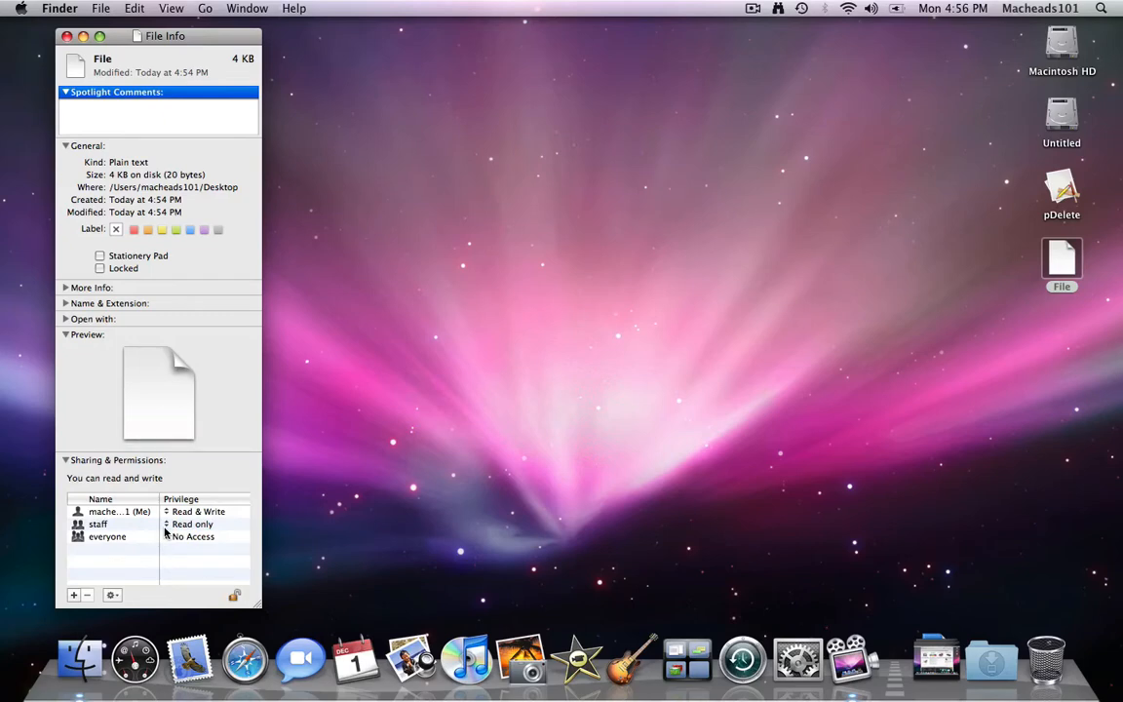
- Delete the staff group entry and change your own account's privilege to Read only
click(107, 529)
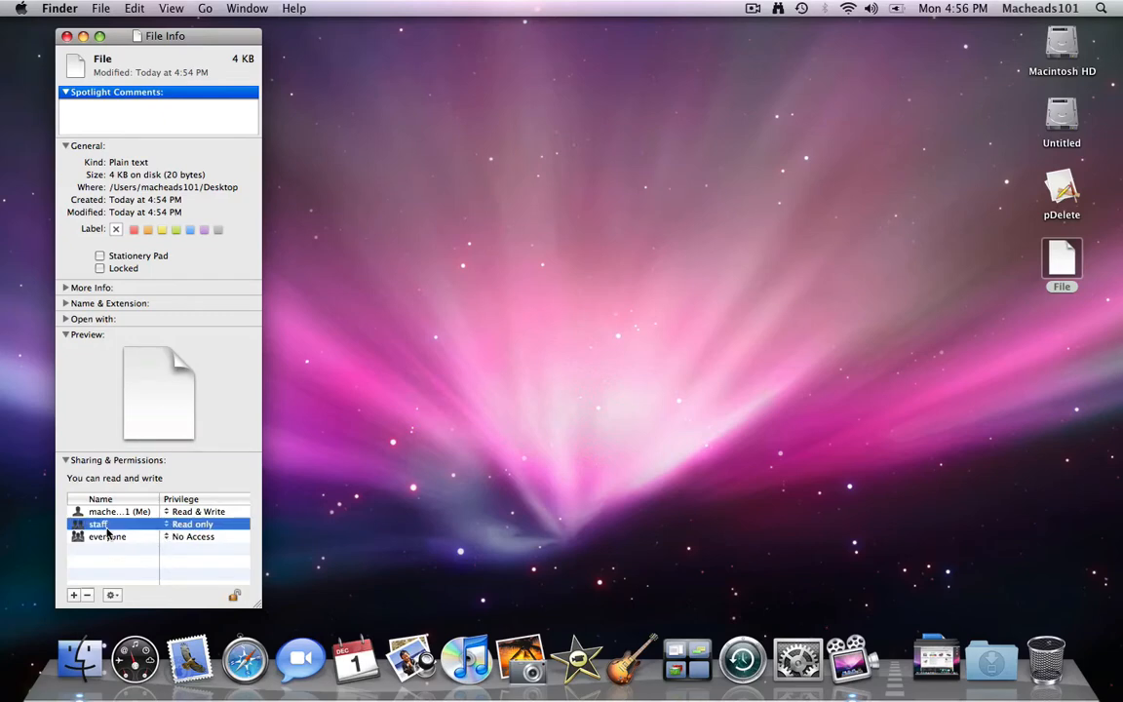
click(86, 595)
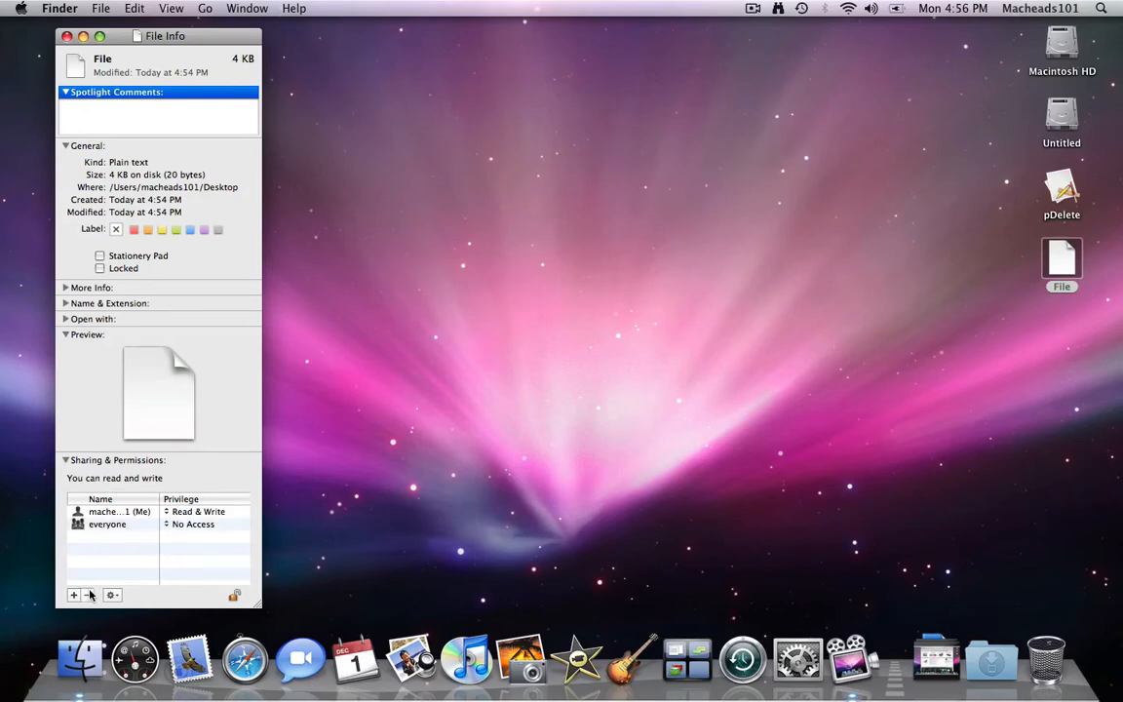
click(108, 512)
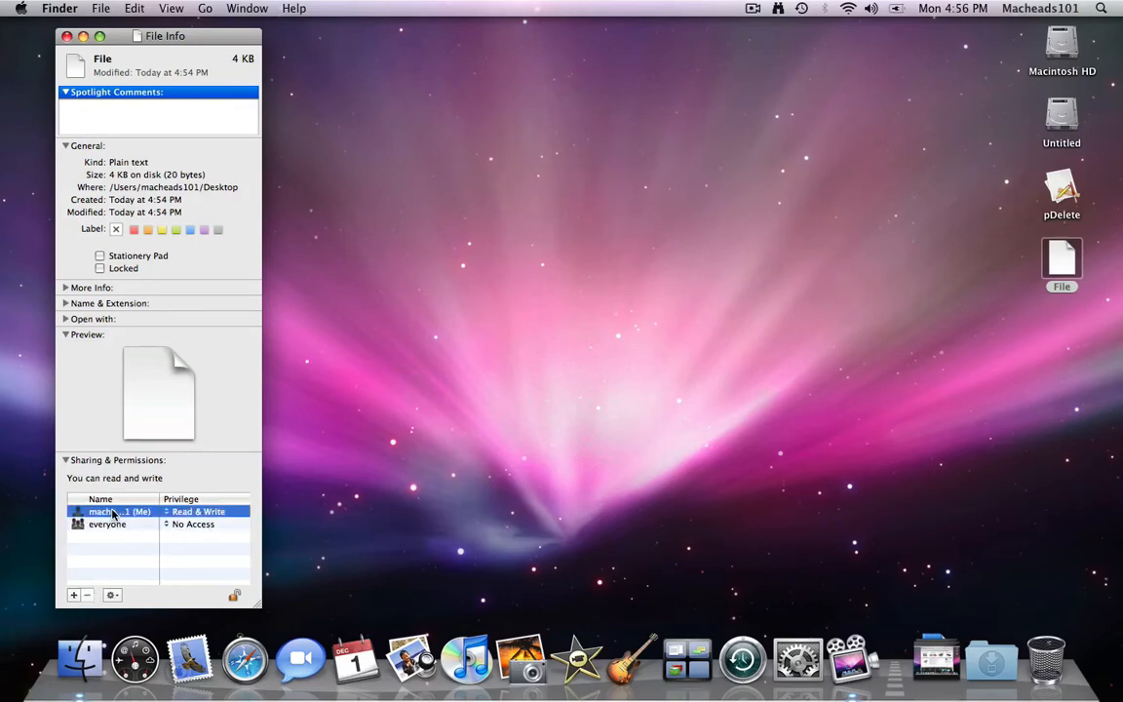
click(178, 512)
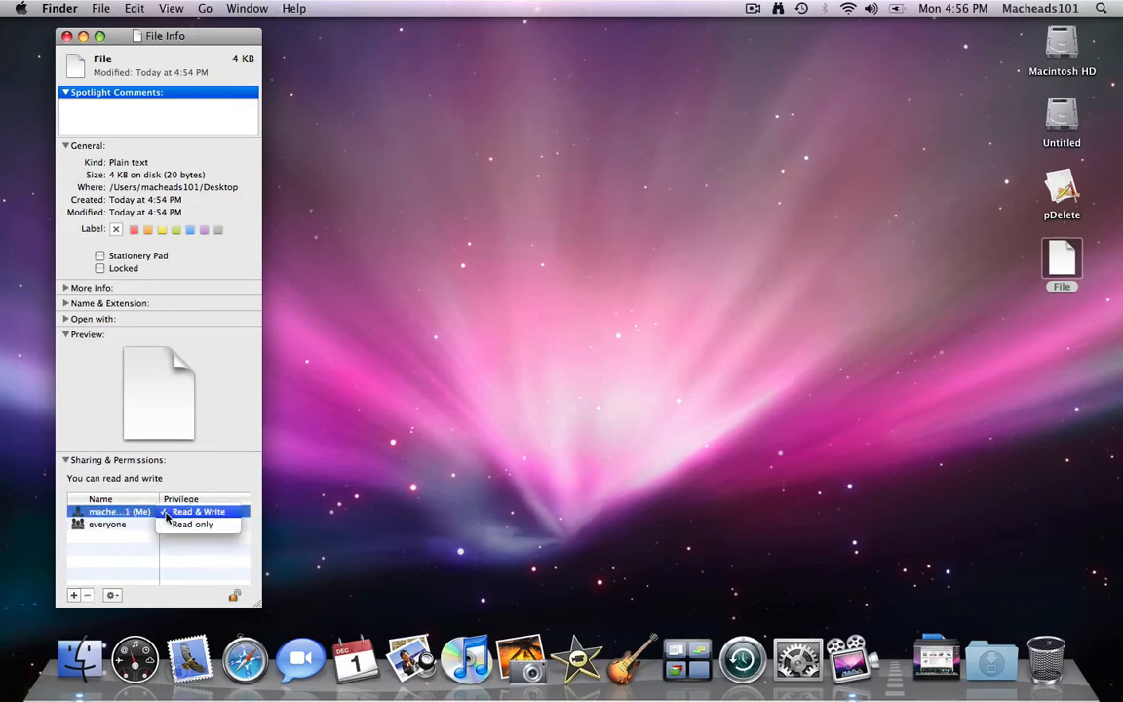
click(166, 528)
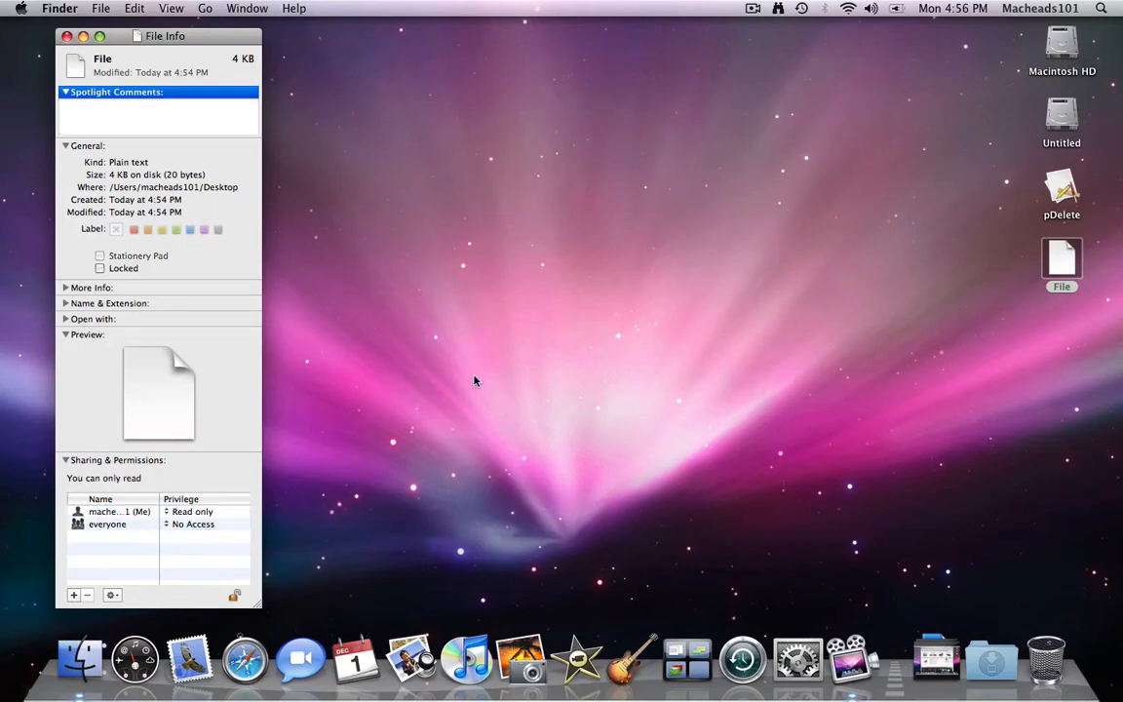
click(1064, 255)
- Type 'dsafdsafdsaf' into File in TextEdit, save over the locked file, and quit
double_click(1065, 256)
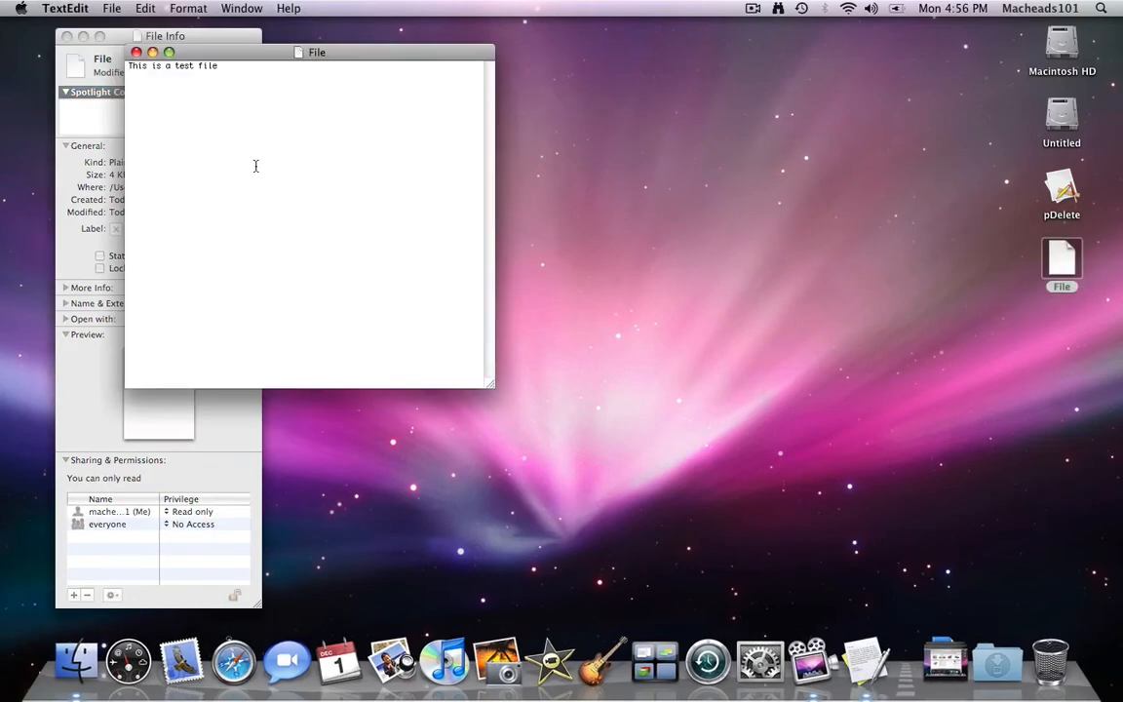
text(dsafdsafdsaf)
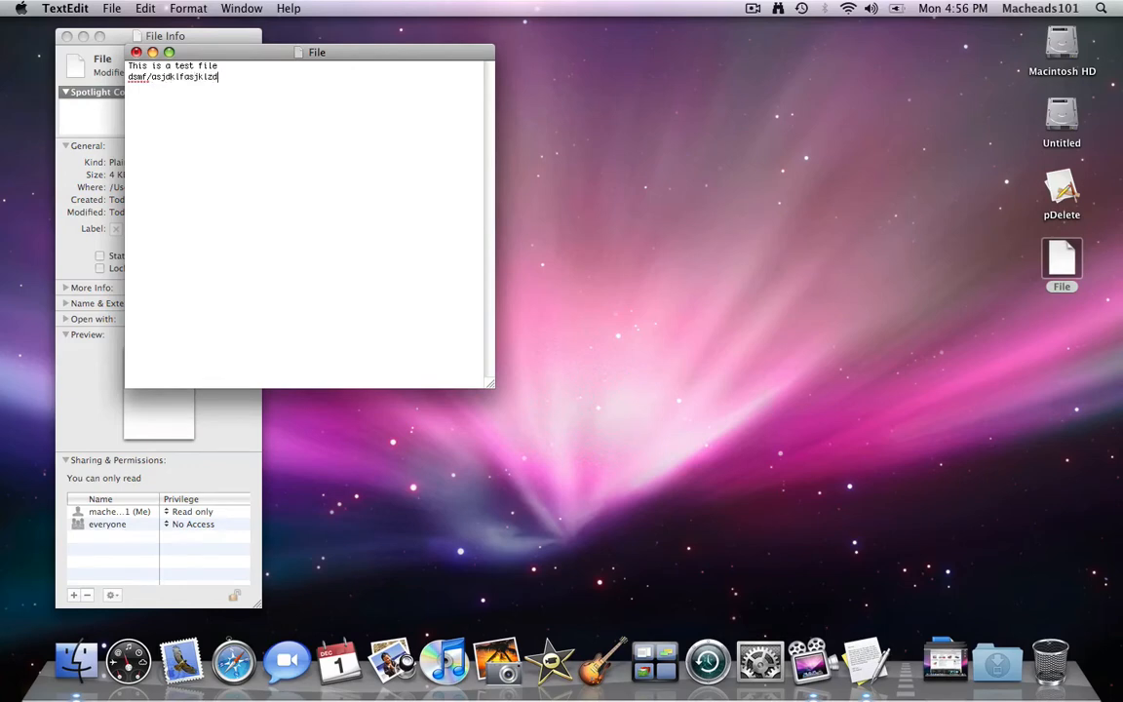
key(super+s)
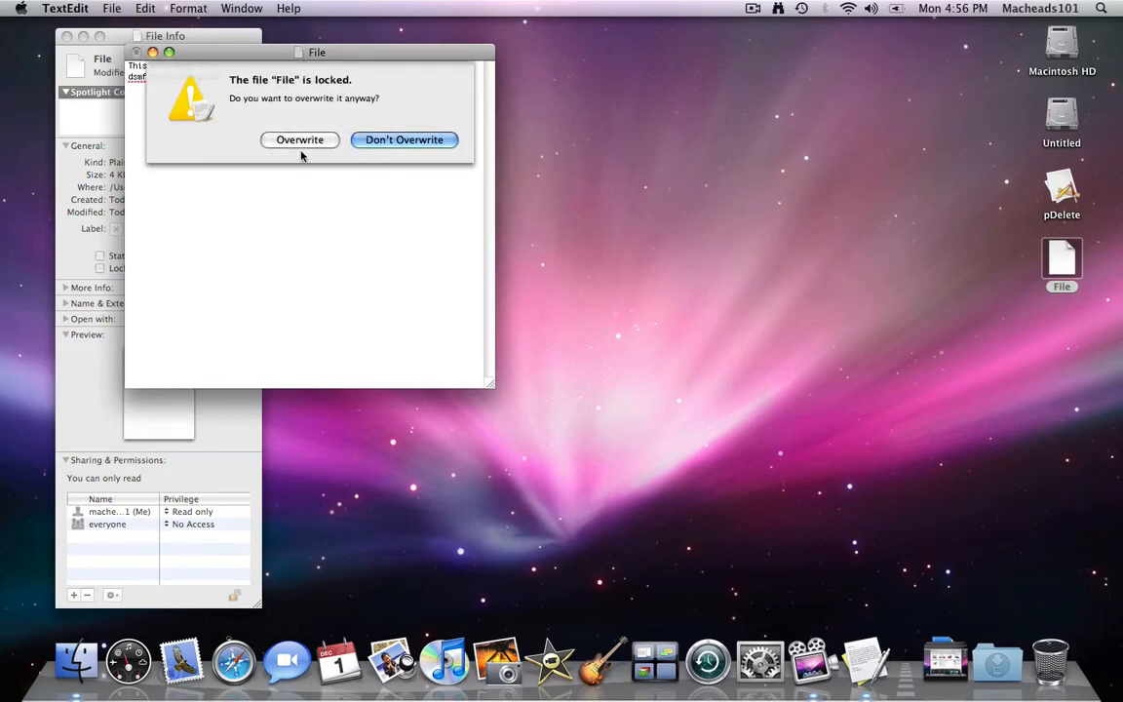
click(308, 139)
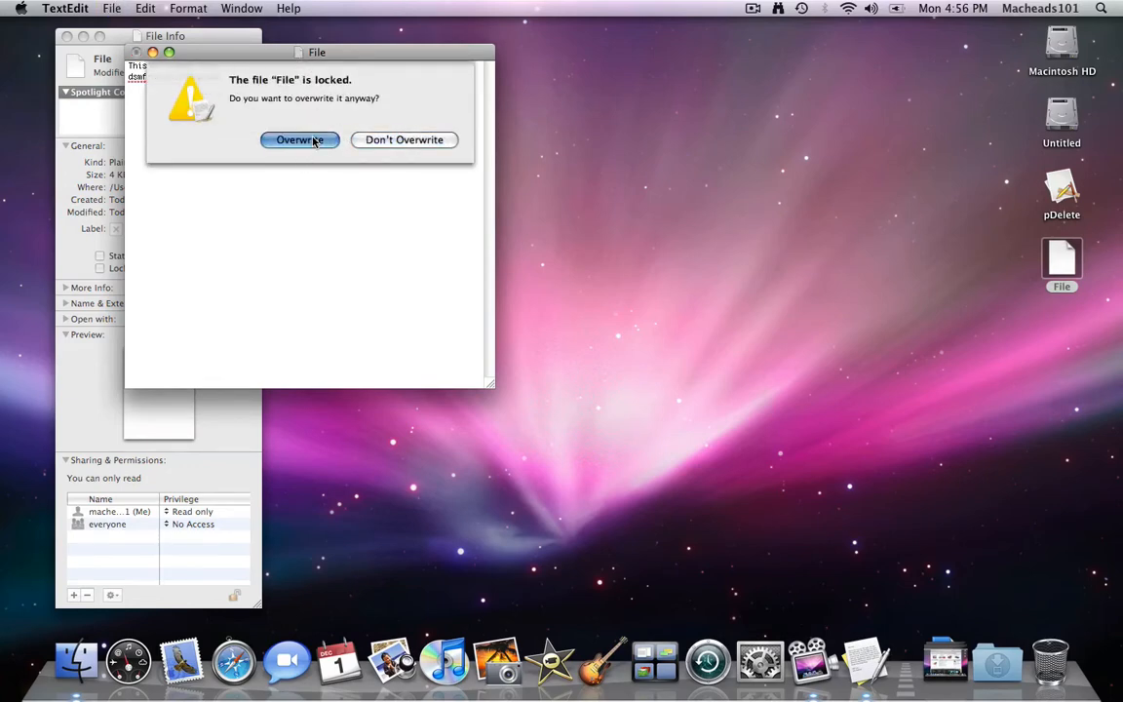
key(super+q)
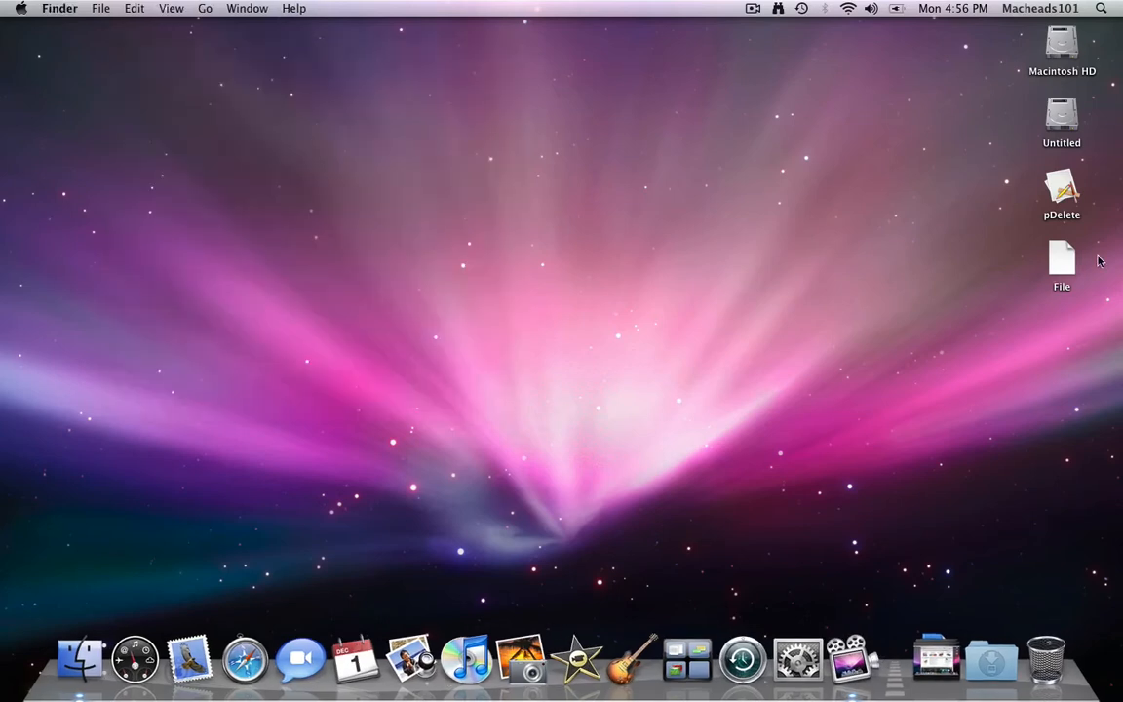
- Reopen Get Info for File and unlock its Sharing & Permissions
click(1060, 272)
key(super+i)
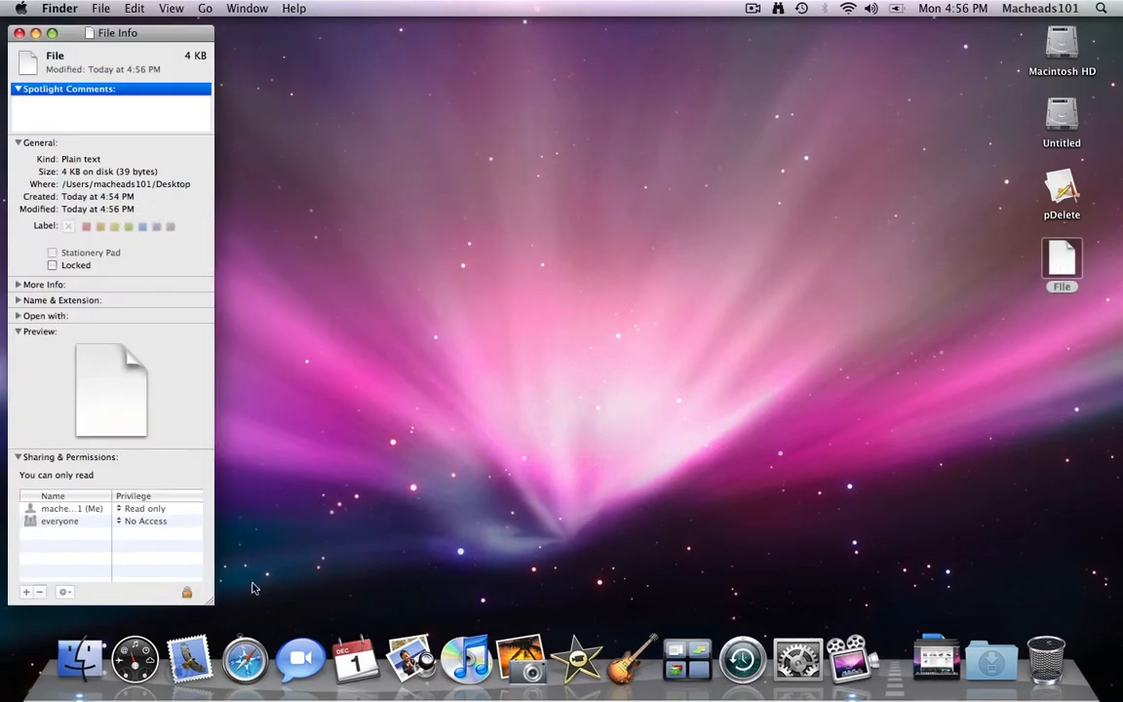
click(188, 593)
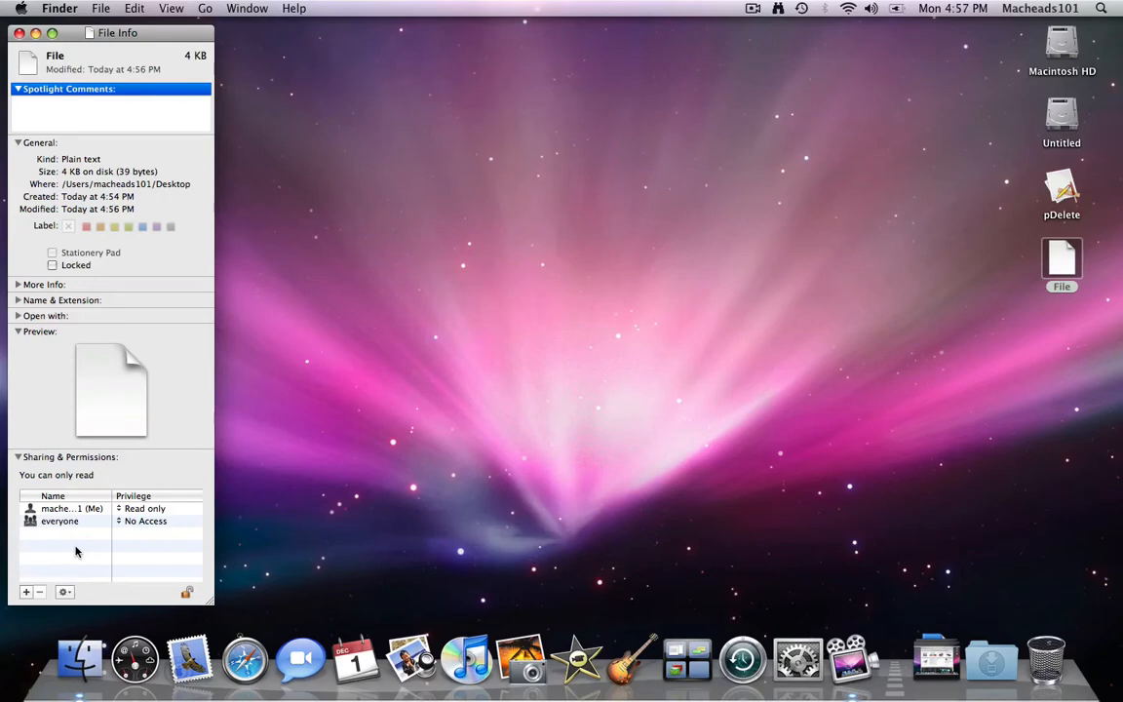
- Add the other user account from Users & Groups to File's permissions
click(26, 592)
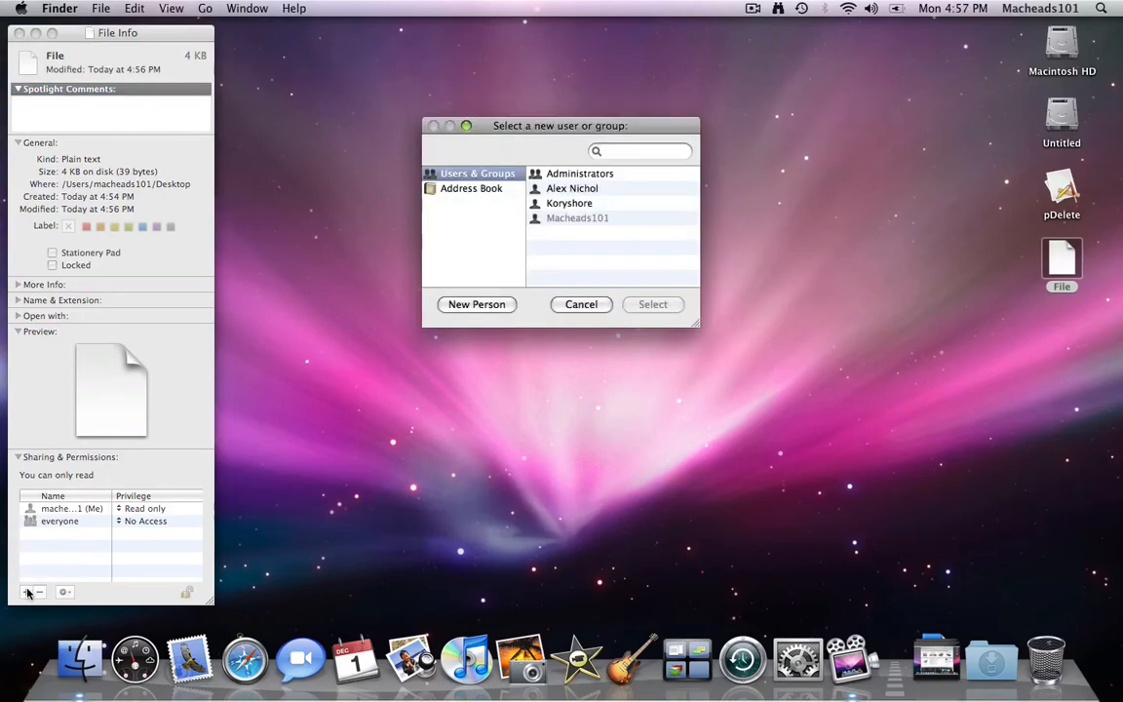
click(561, 187)
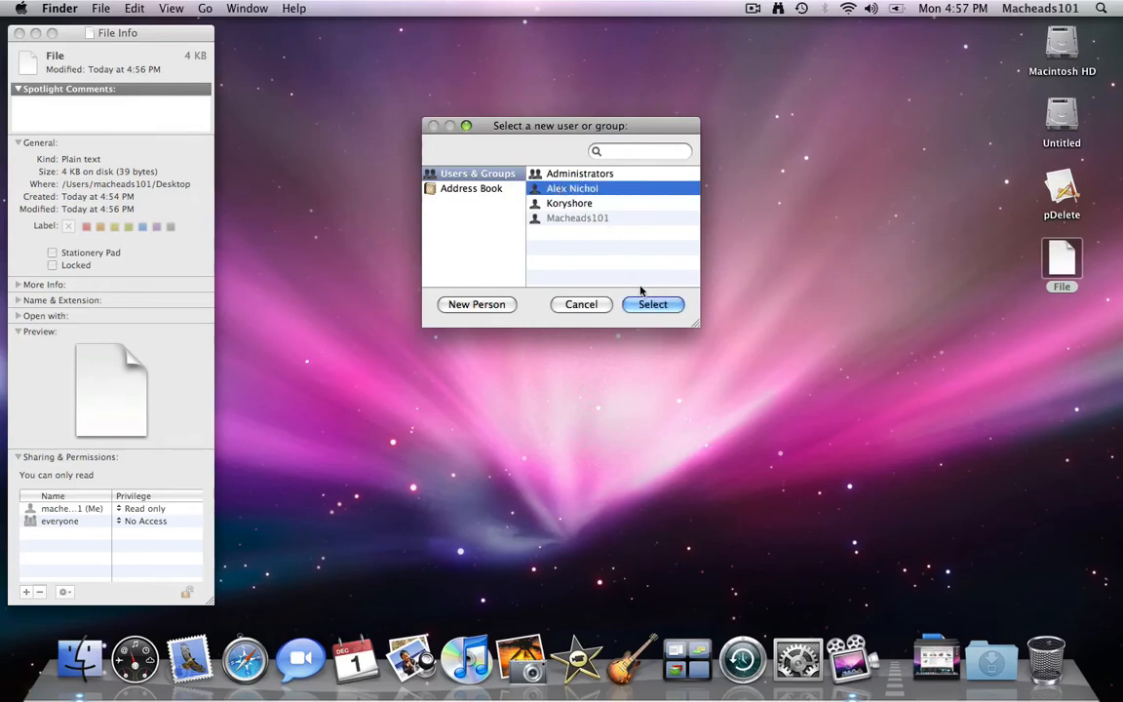
click(654, 305)
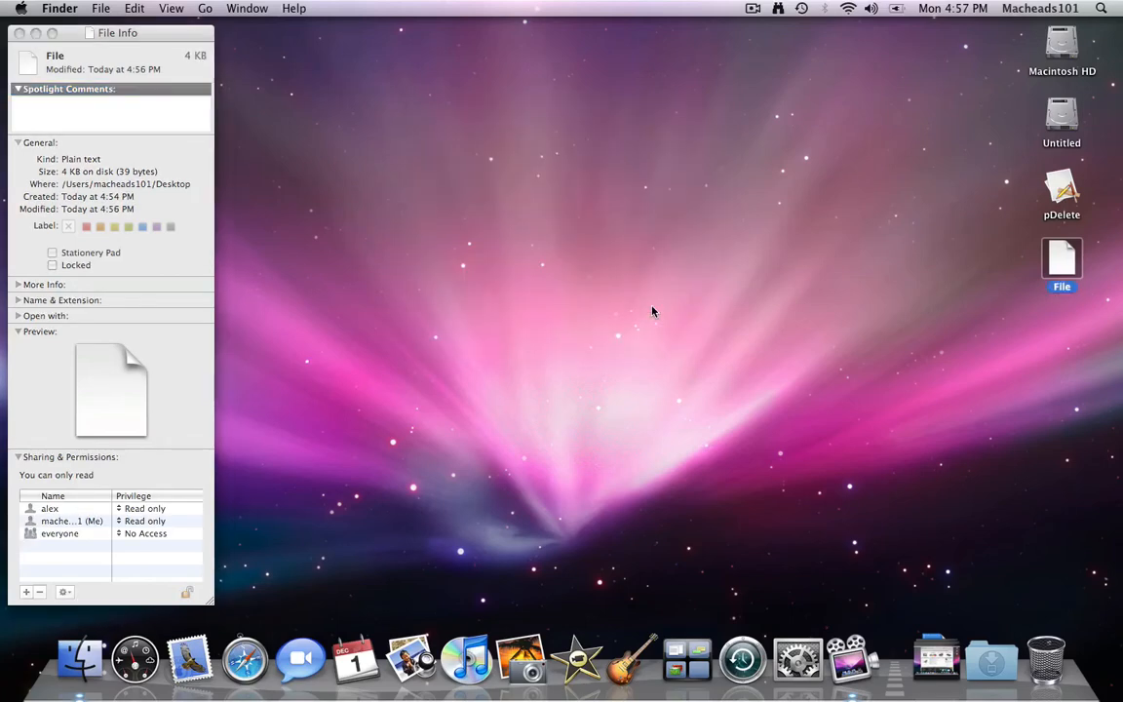
click(64, 524)
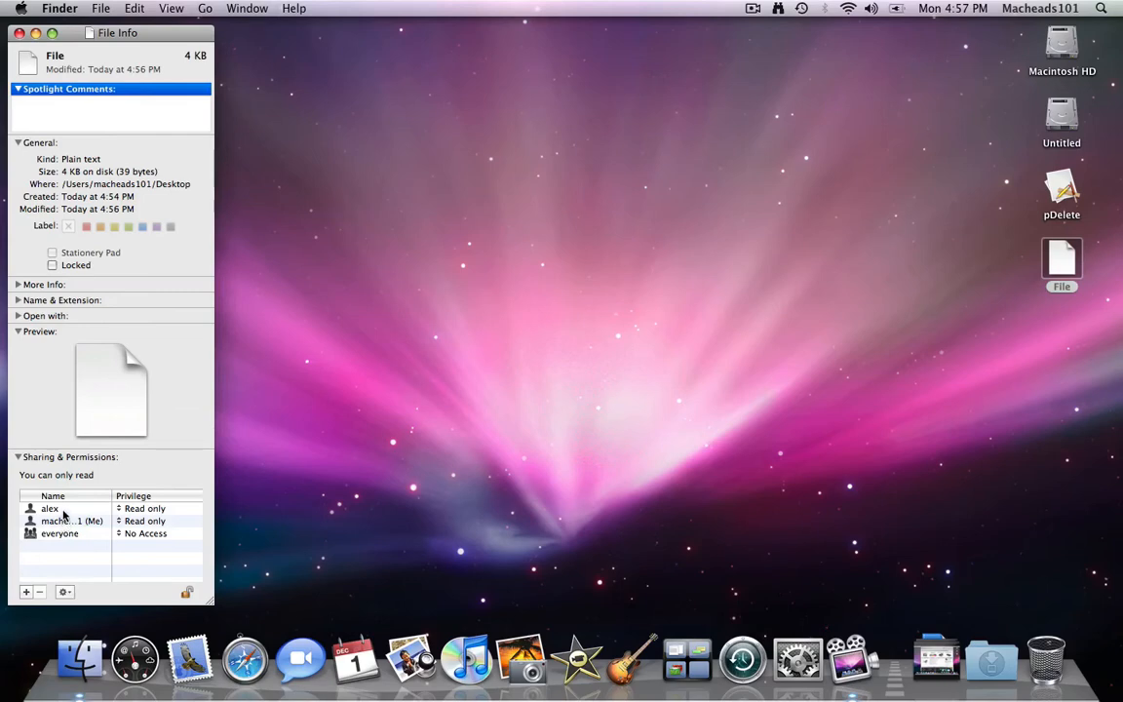
- Give your account Read & Write, keep the added user at Read only, and close Get Info
click(120, 524)
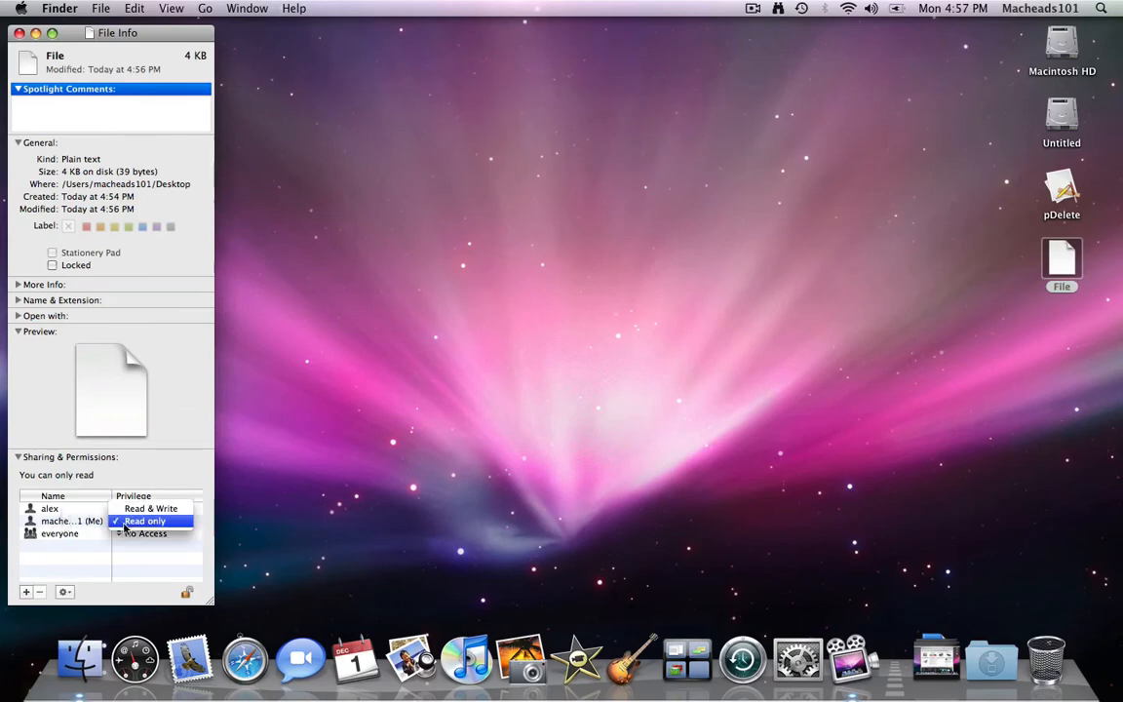
click(122, 510)
click(123, 510)
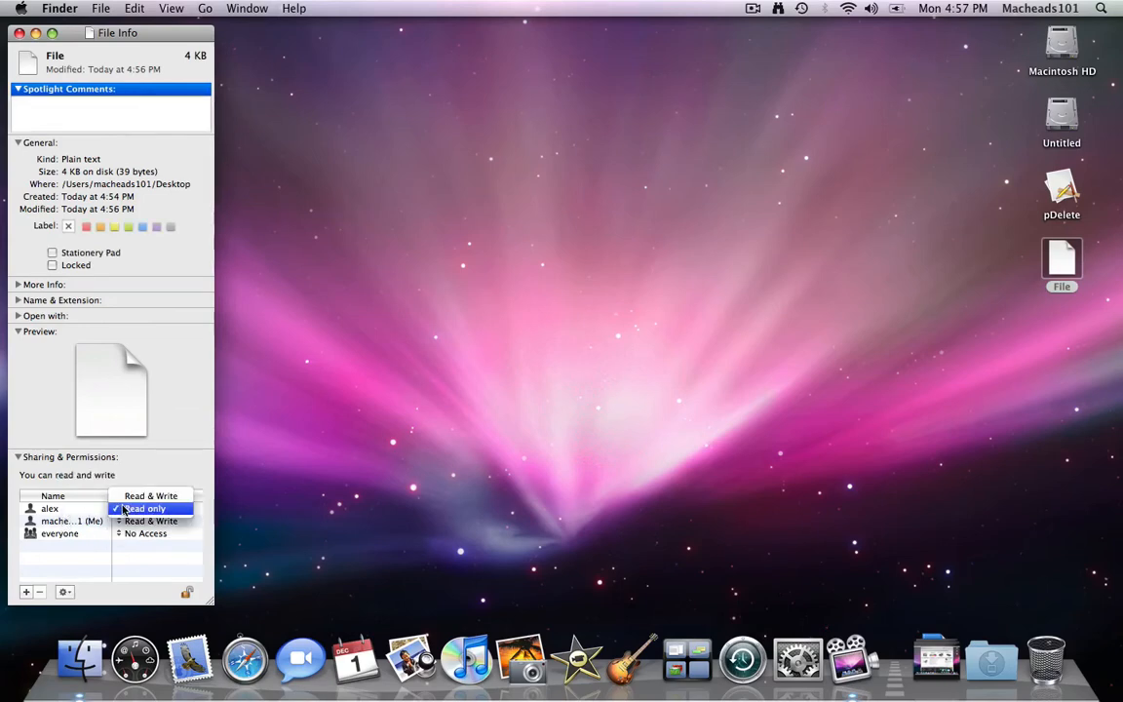
click(134, 497)
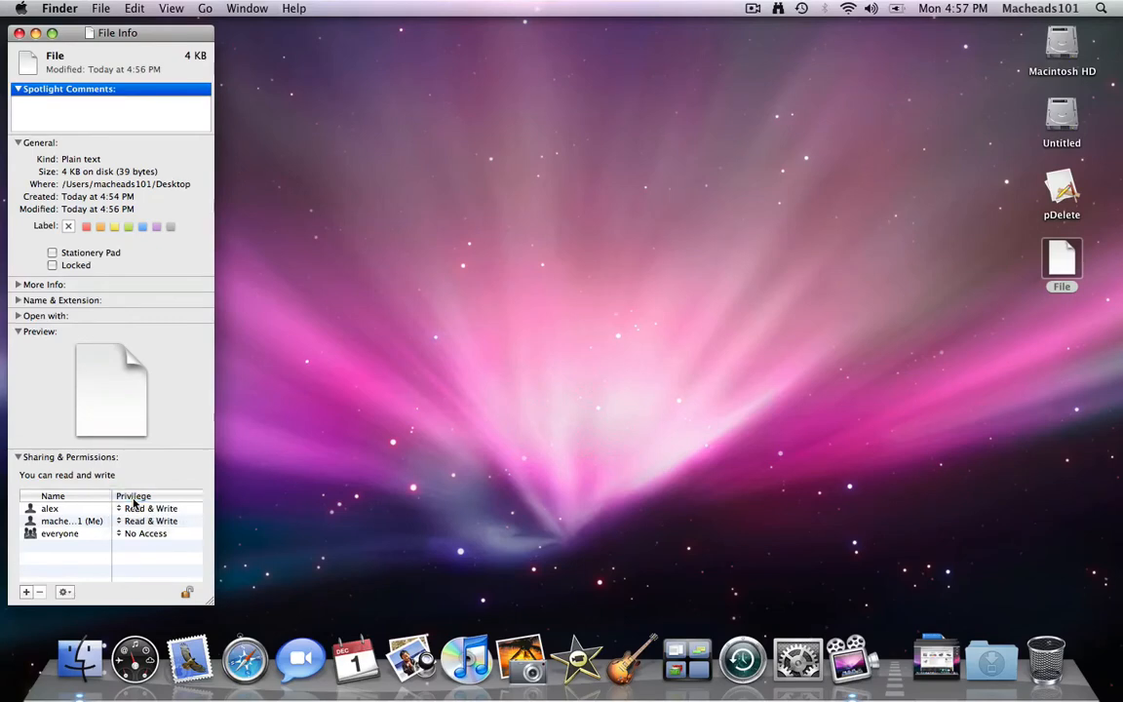
click(119, 508)
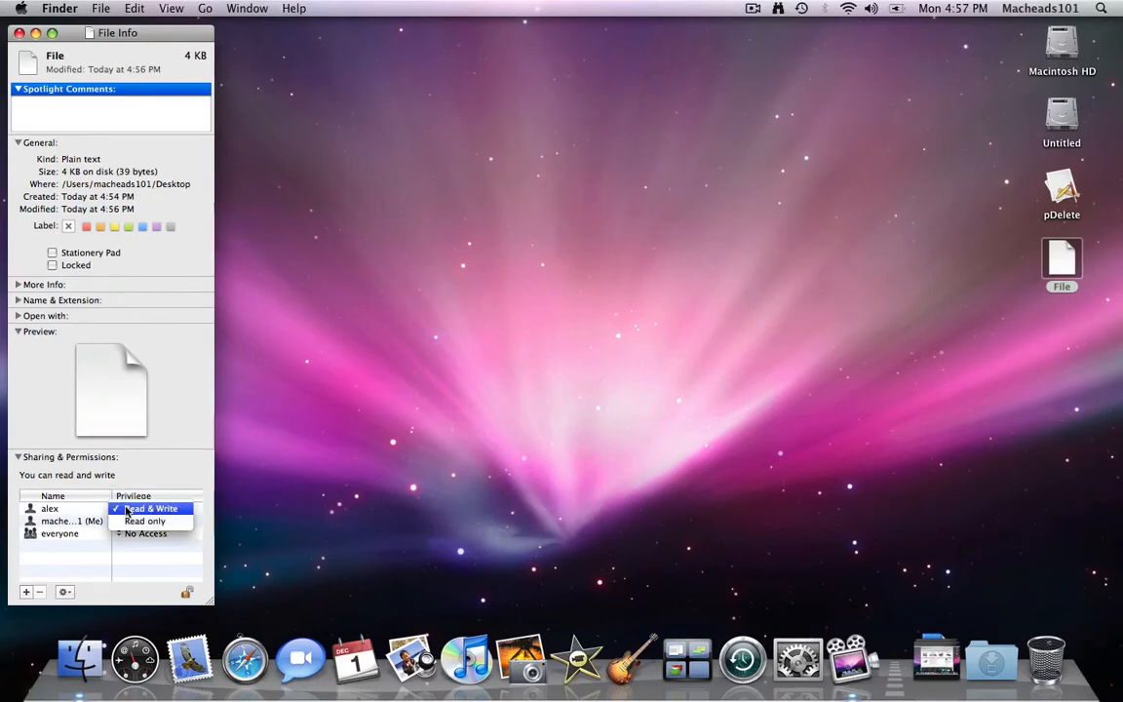
click(128, 523)
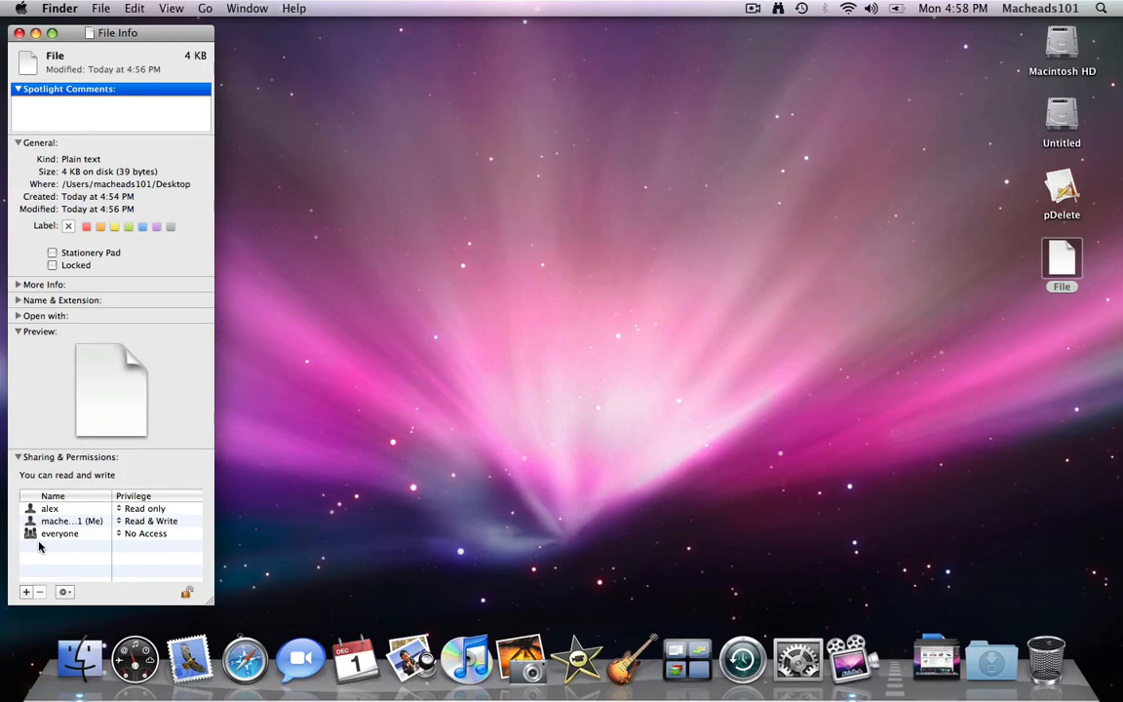
key(super+w)
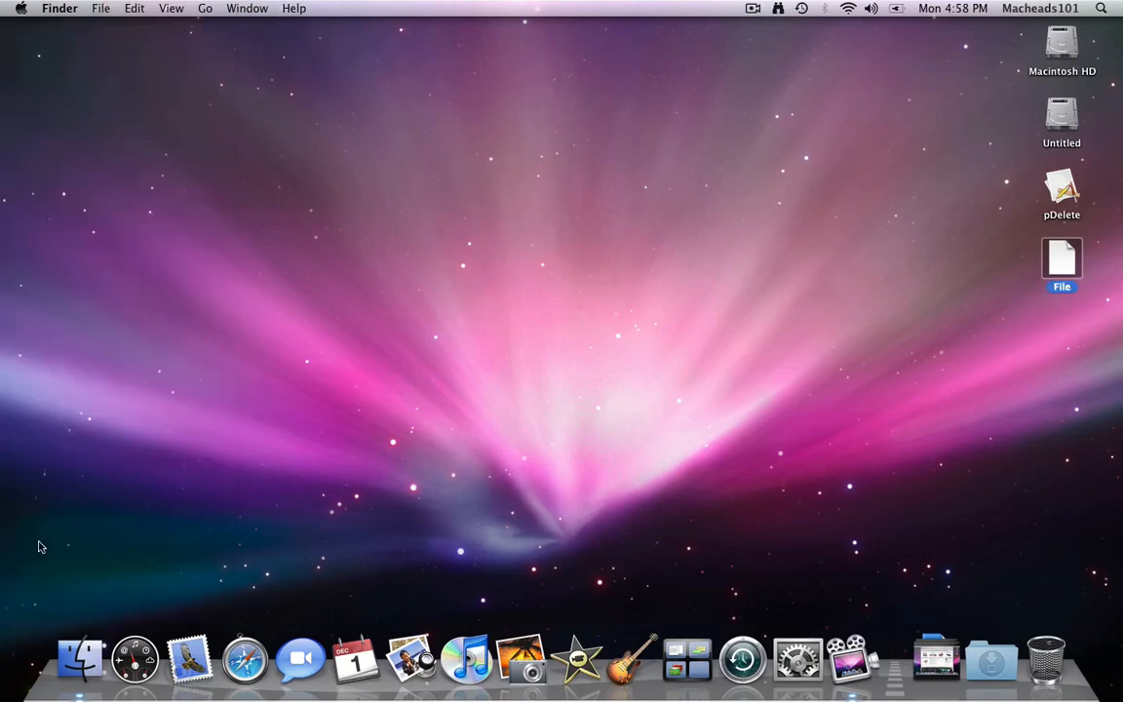